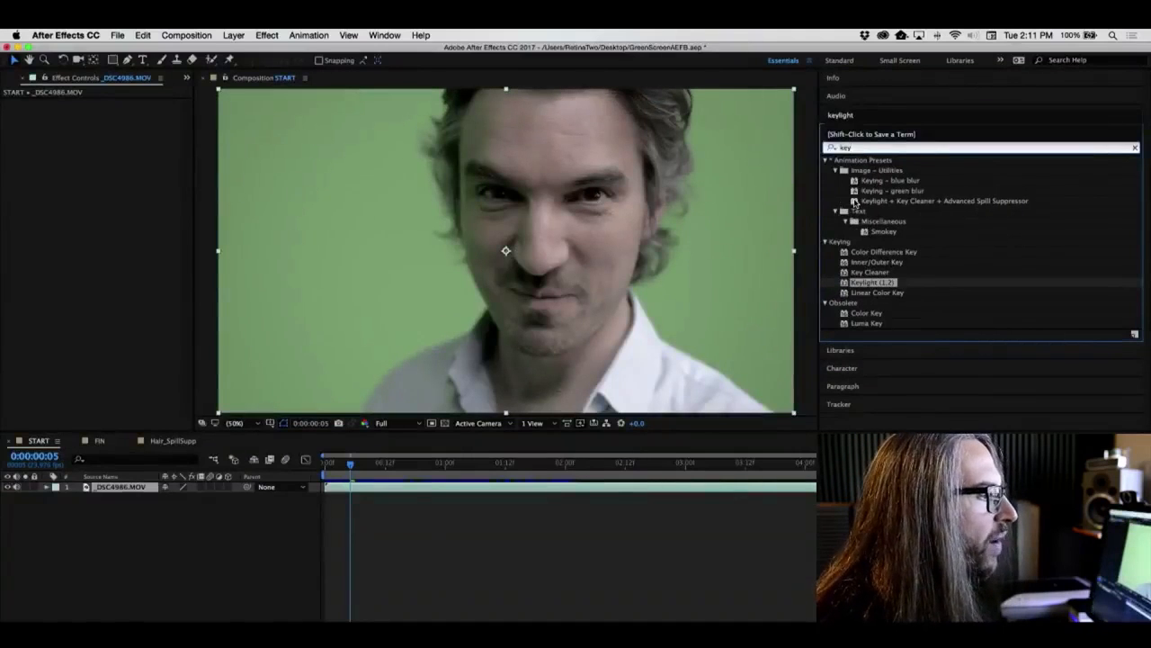
- Apply the Keylight + Key Cleaner + Advanced Spill Suppressor preset to the footage and sample the green background as the Screen Colour
drag(854, 202, 581, 248)
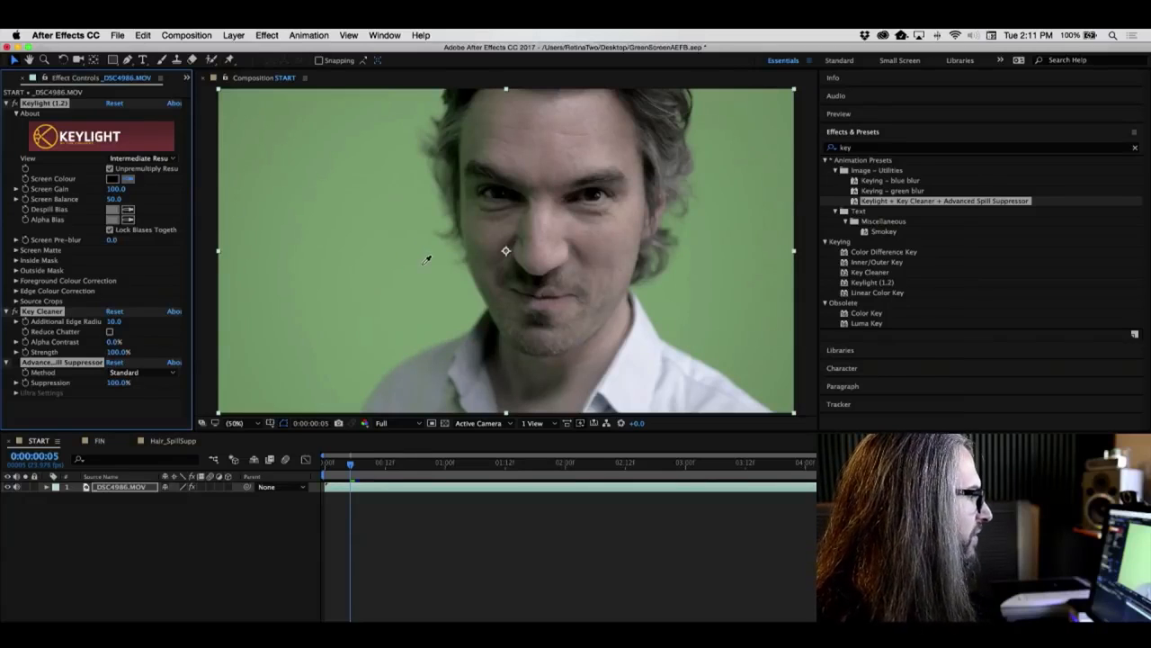
click(426, 261)
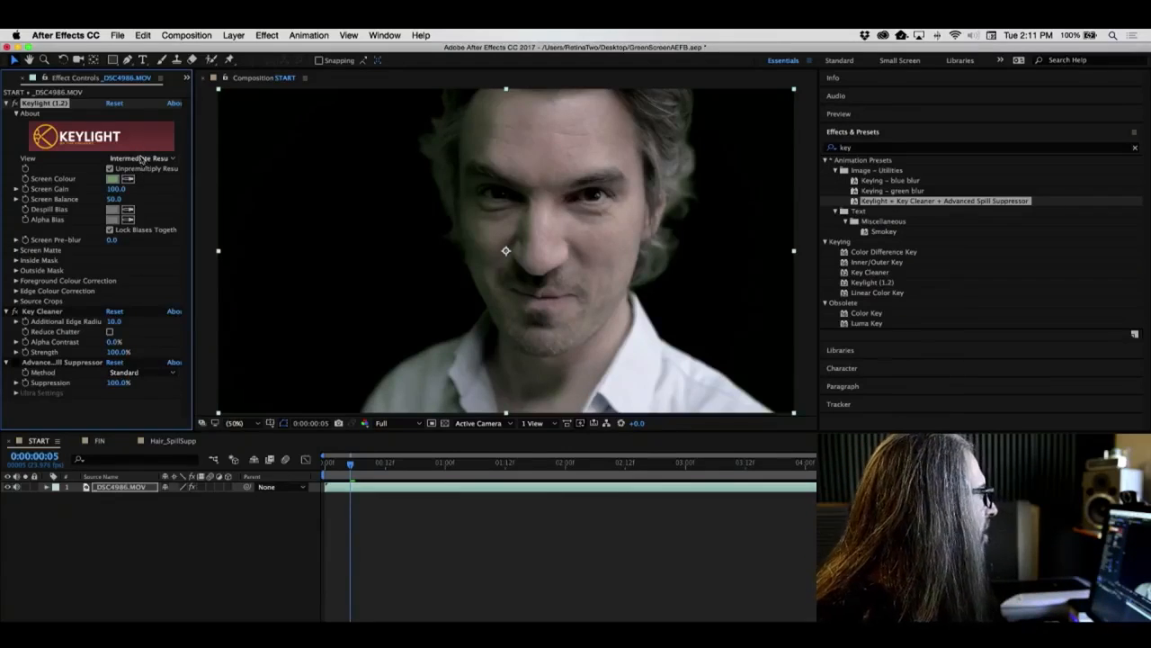
- Switch Keylight's view to Screen Matte and set Clip Black to 19, Clip White to 52 and Screen Shrink/Grow to -1.3
click(141, 159)
click(178, 222)
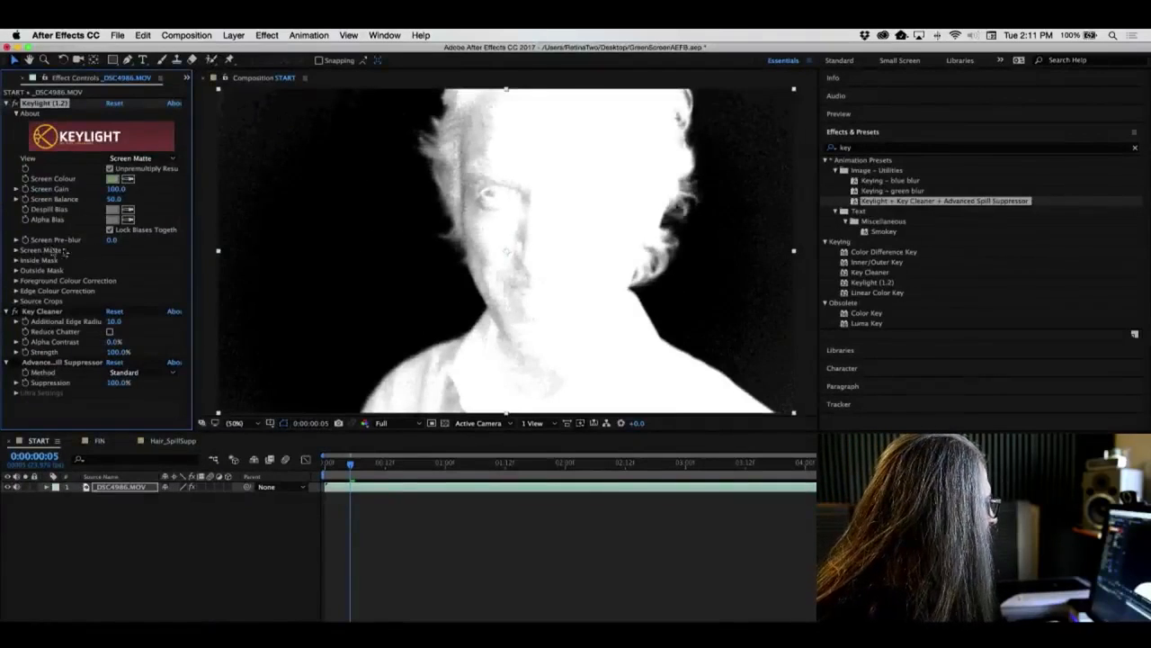
click(16, 251)
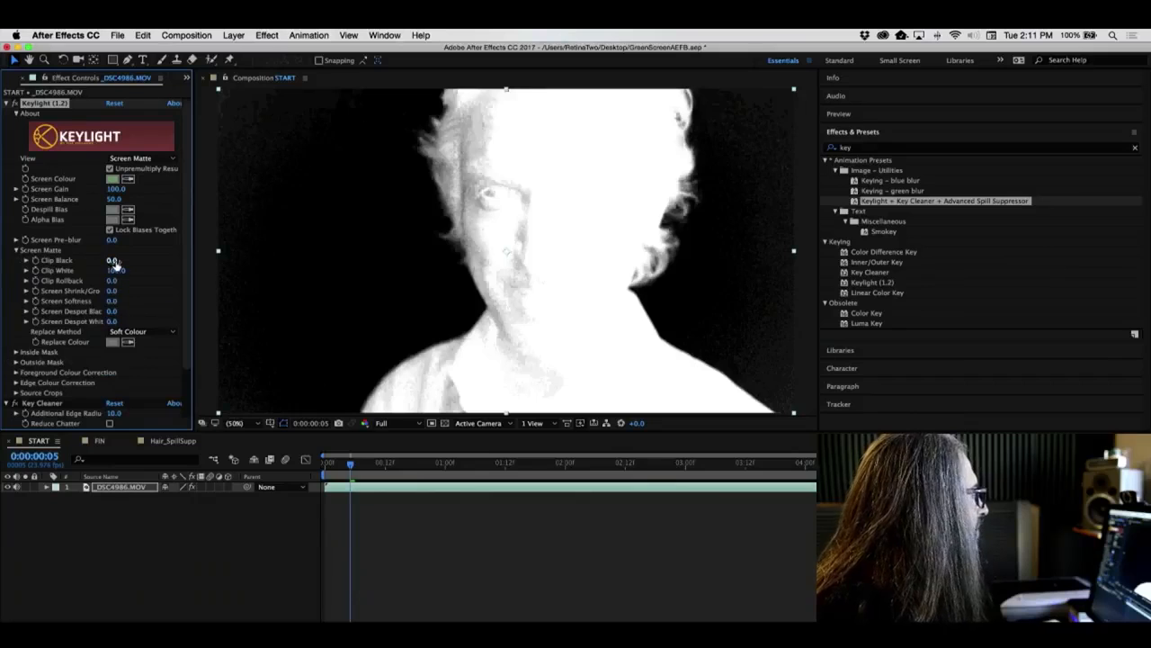
drag(112, 260, 122, 260)
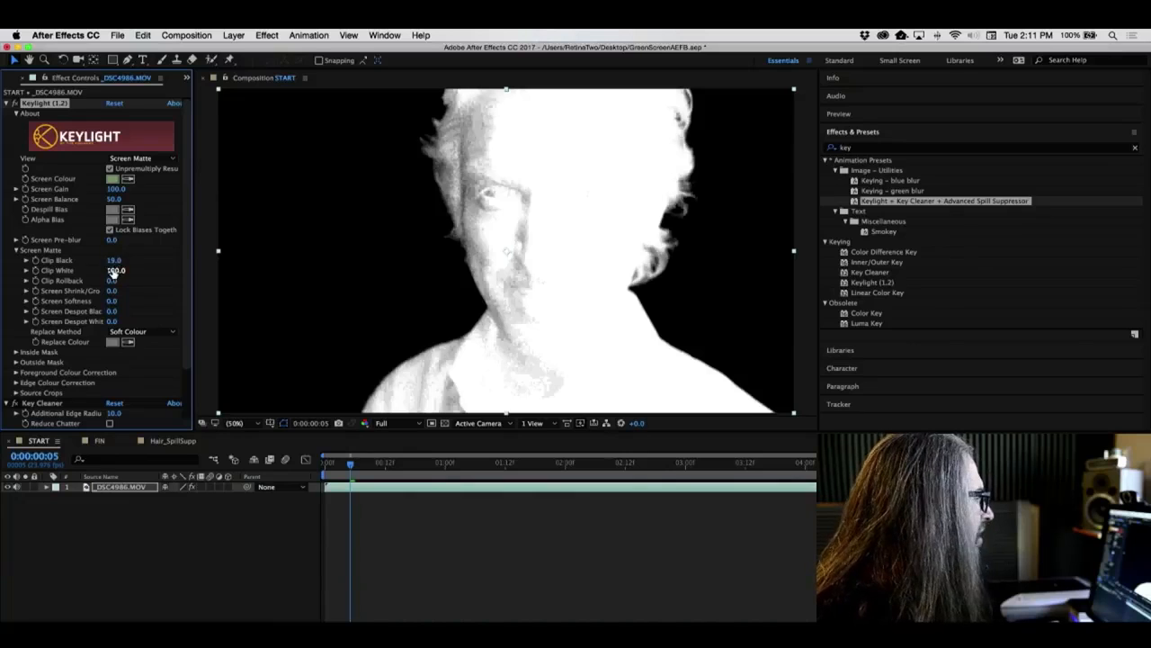
drag(114, 270, 89, 270)
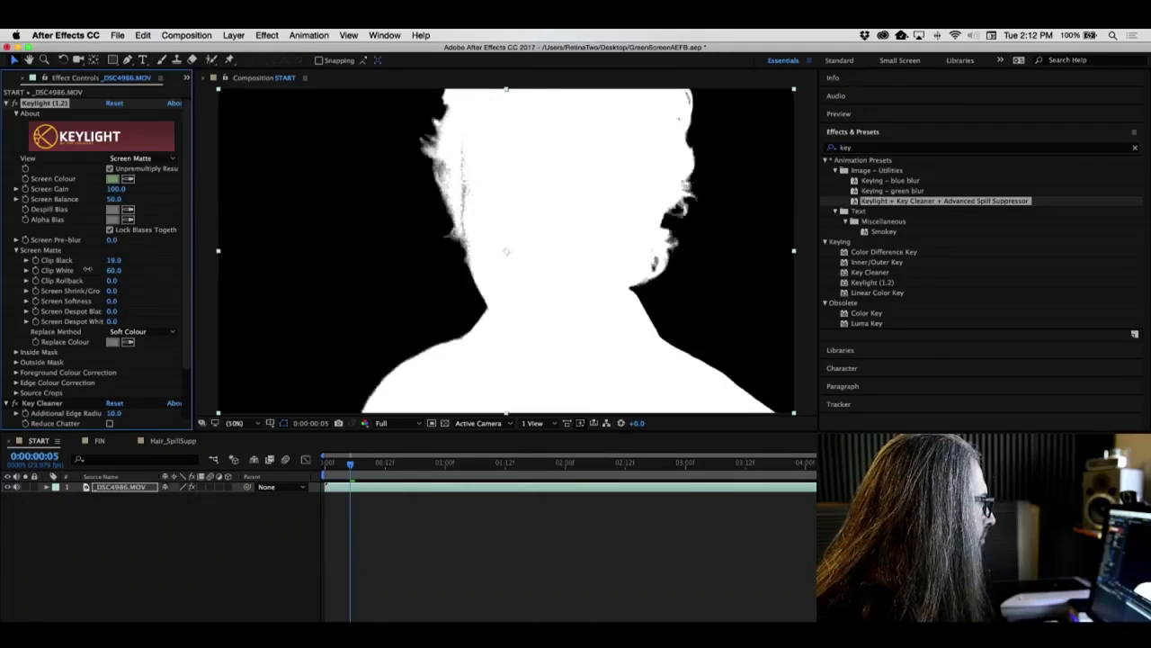
drag(87, 269, 95, 291)
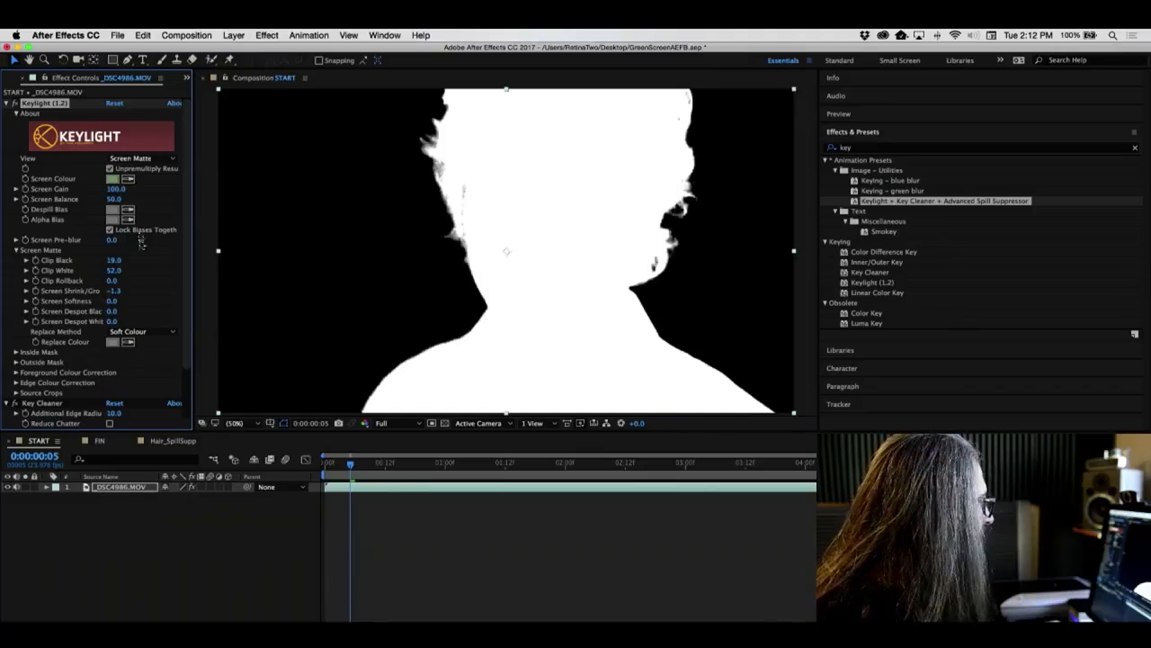
- Set the view back to Intermediate Result and toggle the Advanced Spill Suppressor off and on to compare the hair edges
click(147, 160)
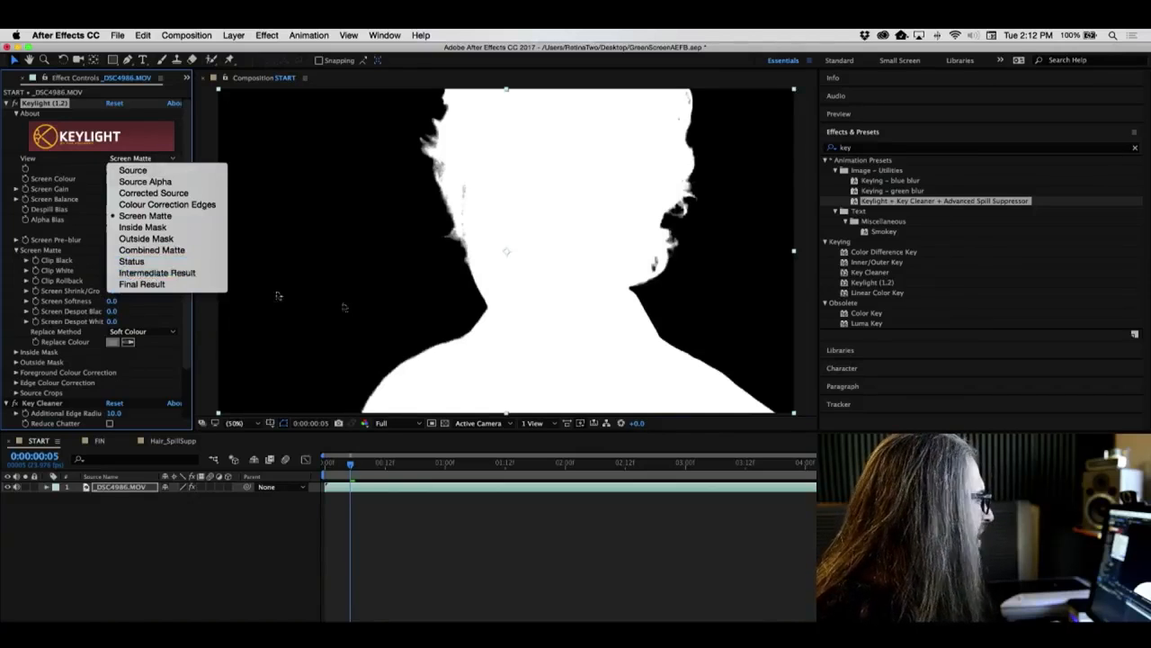
click(175, 273)
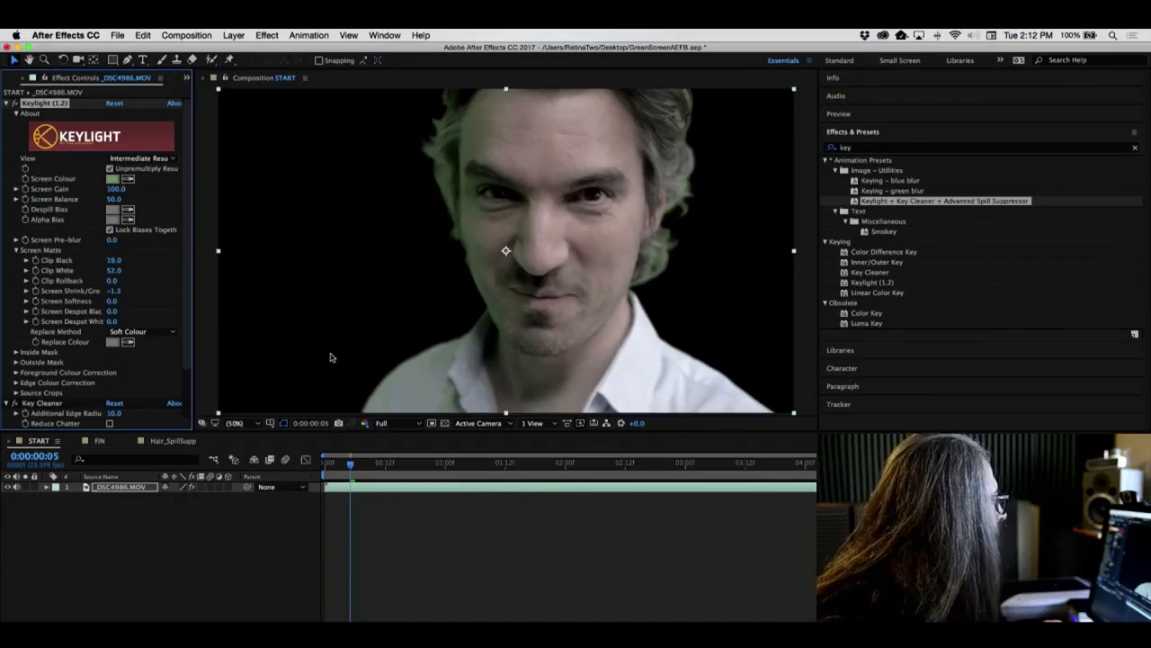
scroll(189, 243, down, 3)
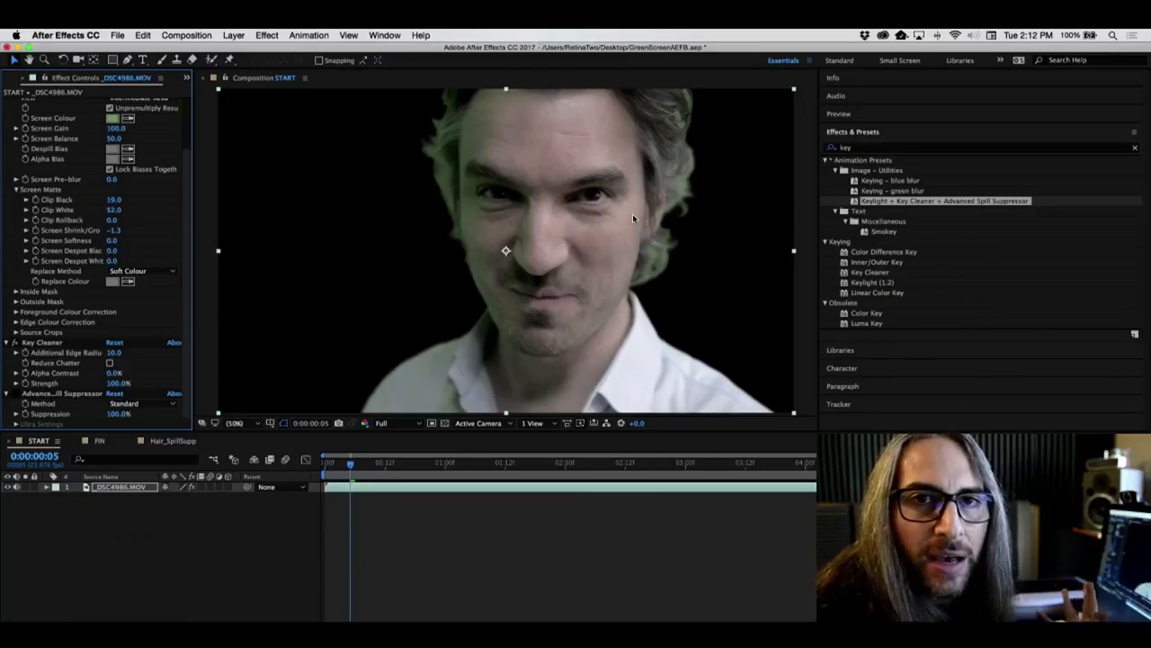
click(18, 346)
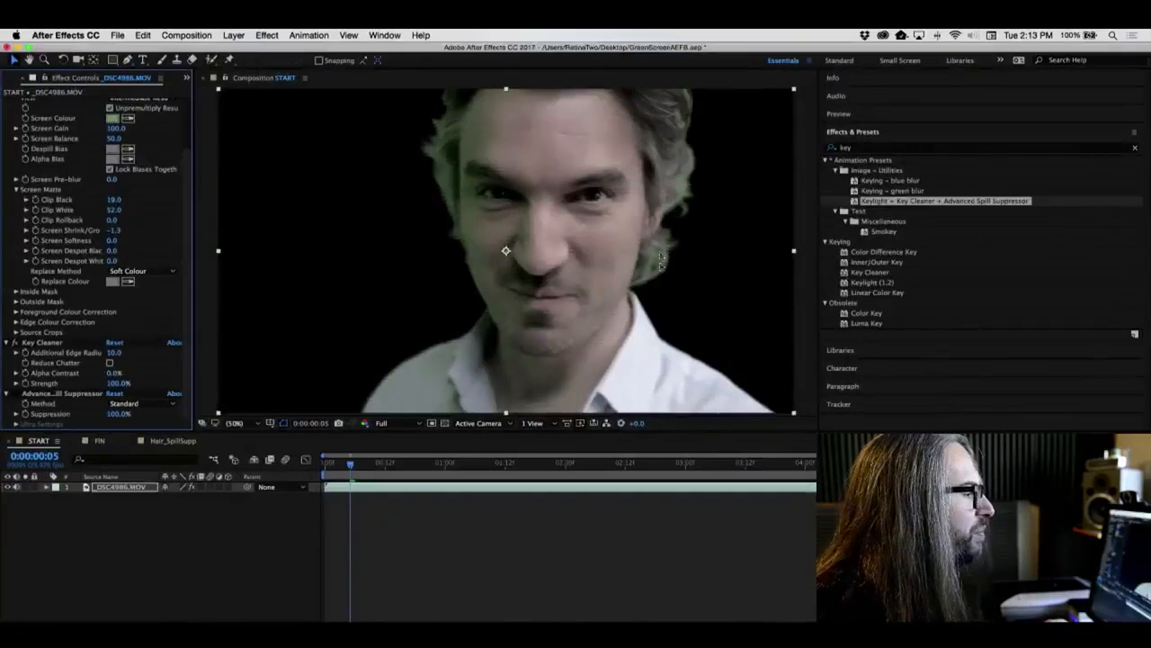
click(15, 393)
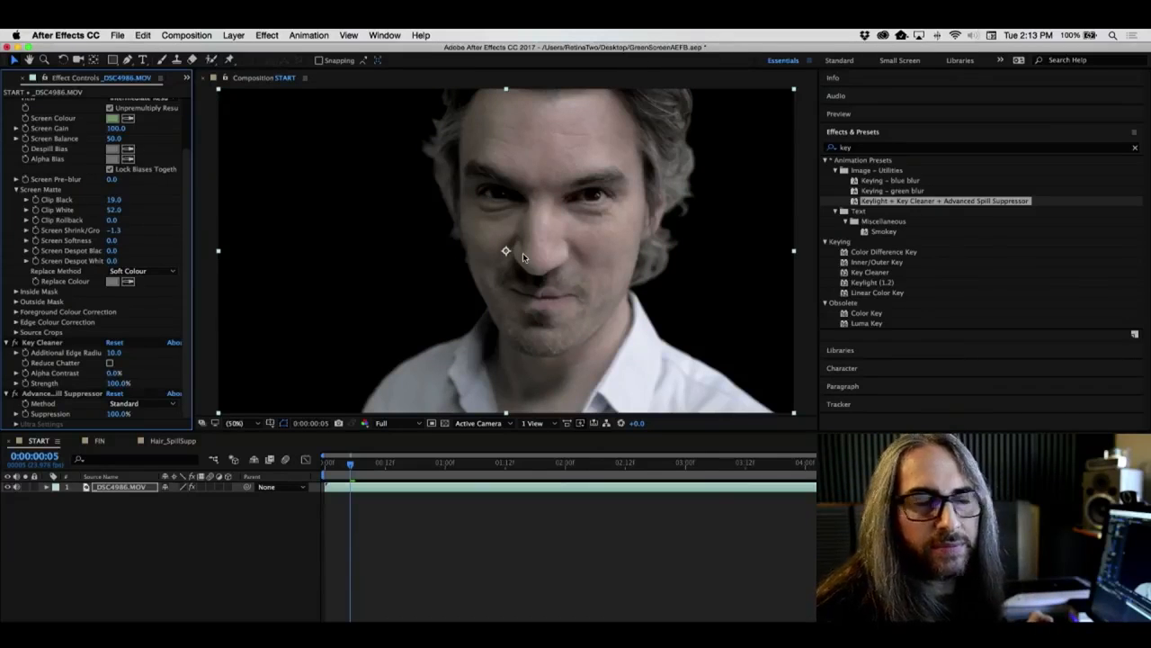
click(15, 393)
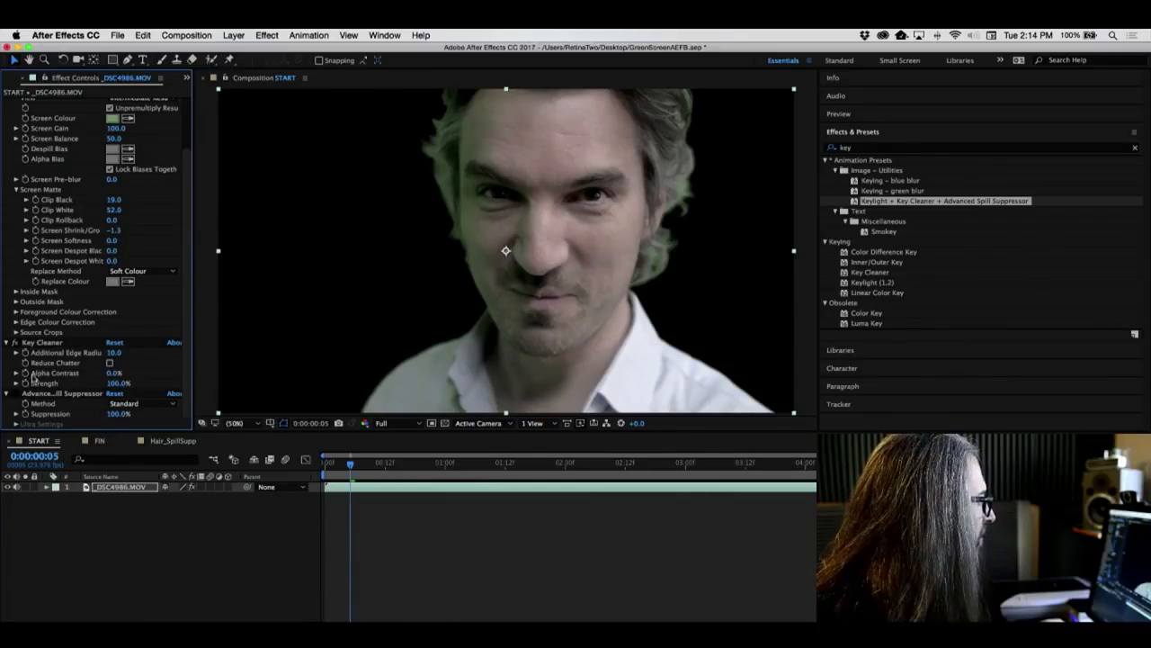
click(14, 393)
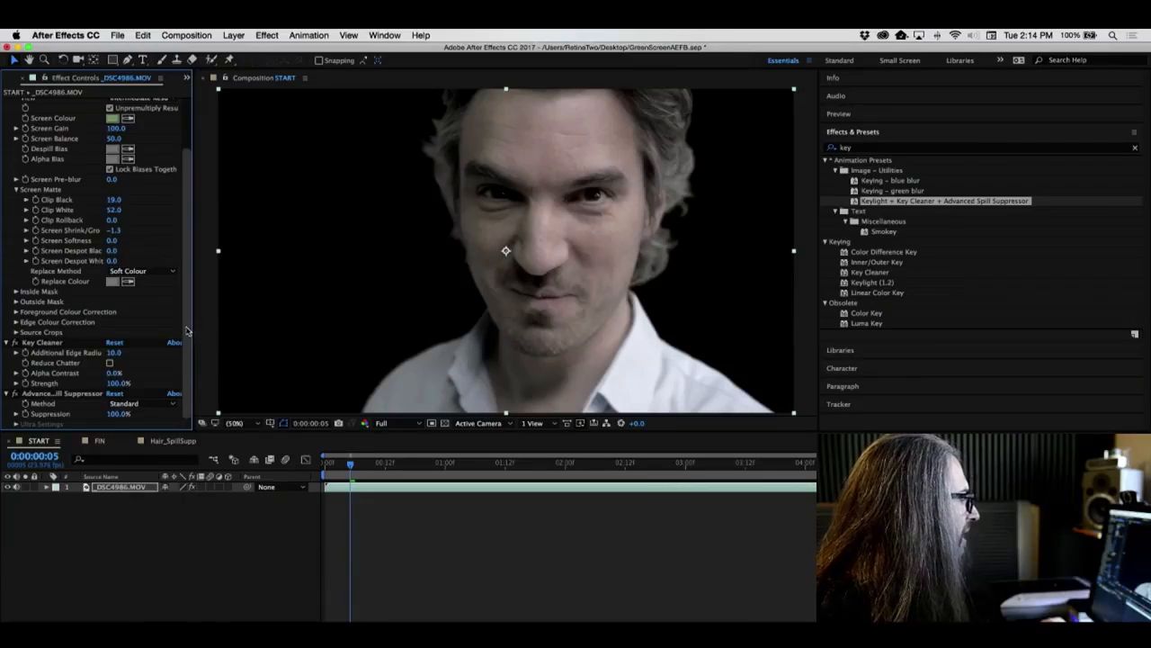
- Expand the spill suppressor's Suppression control and try the Ultra method before switching back to Standard
click(15, 417)
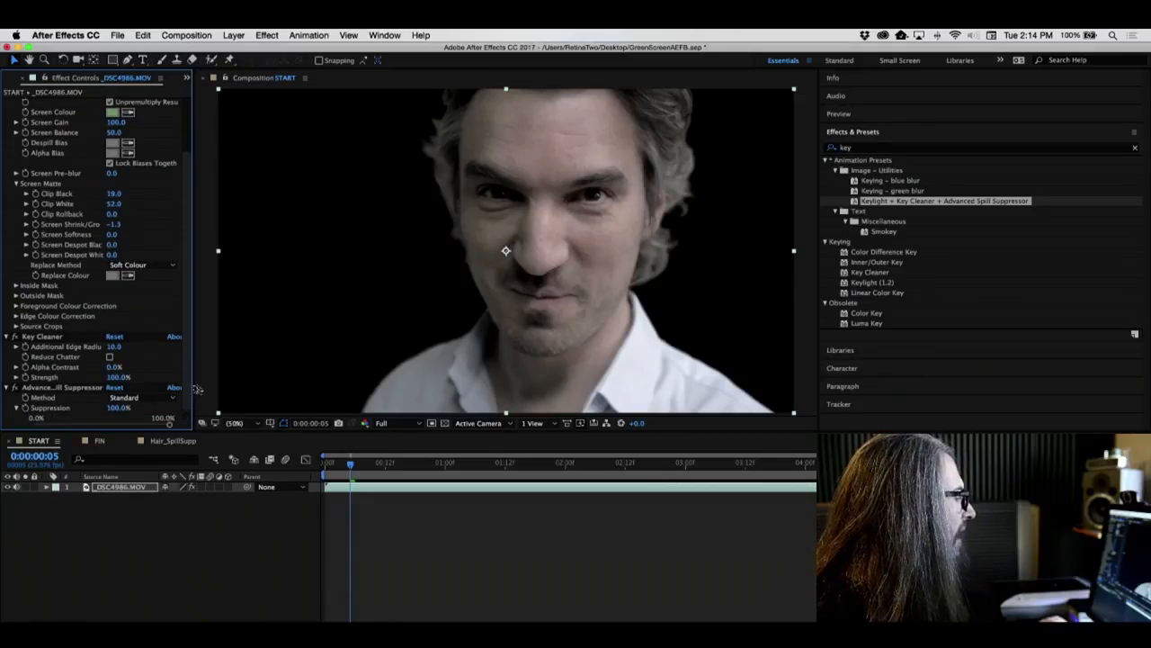
scroll(189, 359, down, 2)
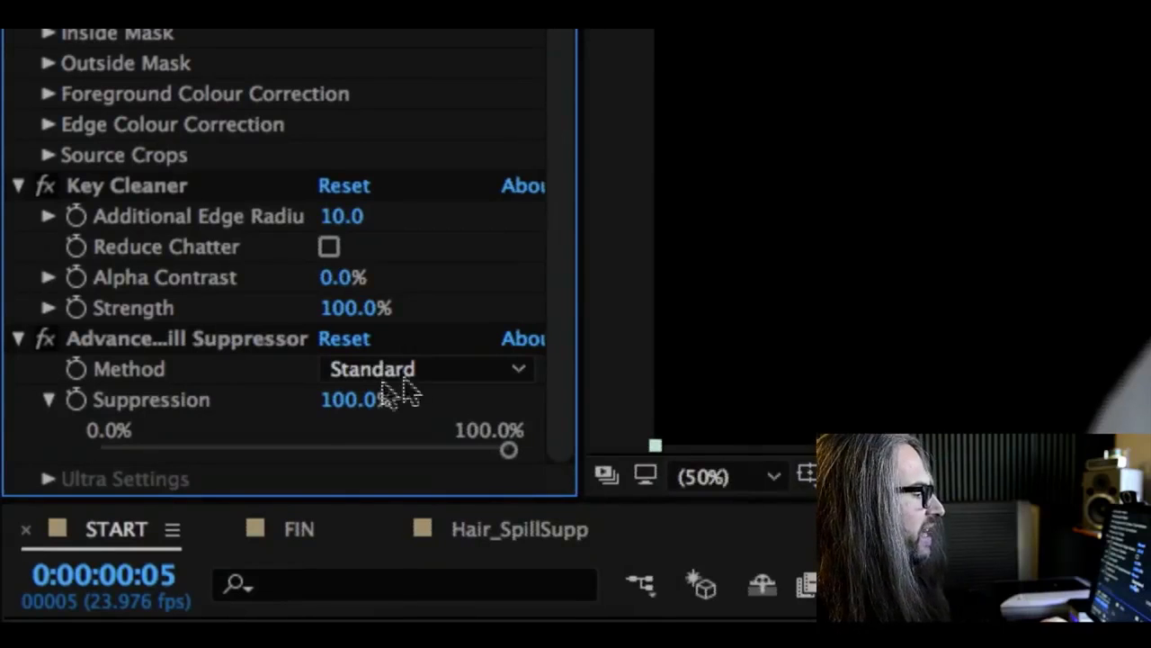
click(479, 368)
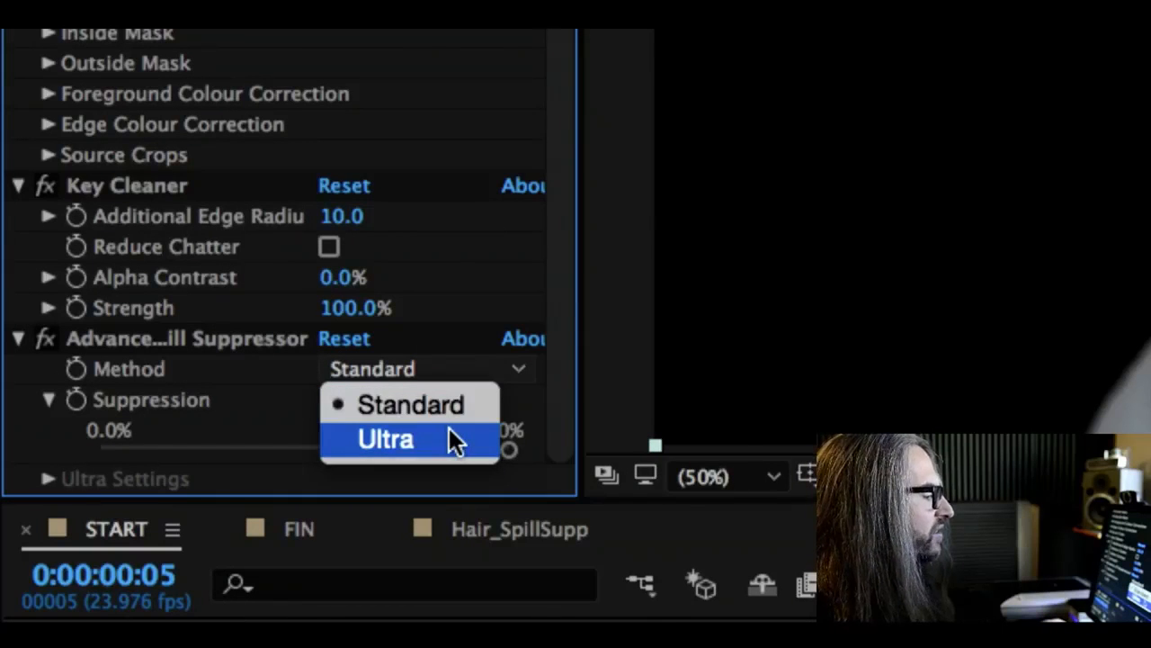
click(450, 436)
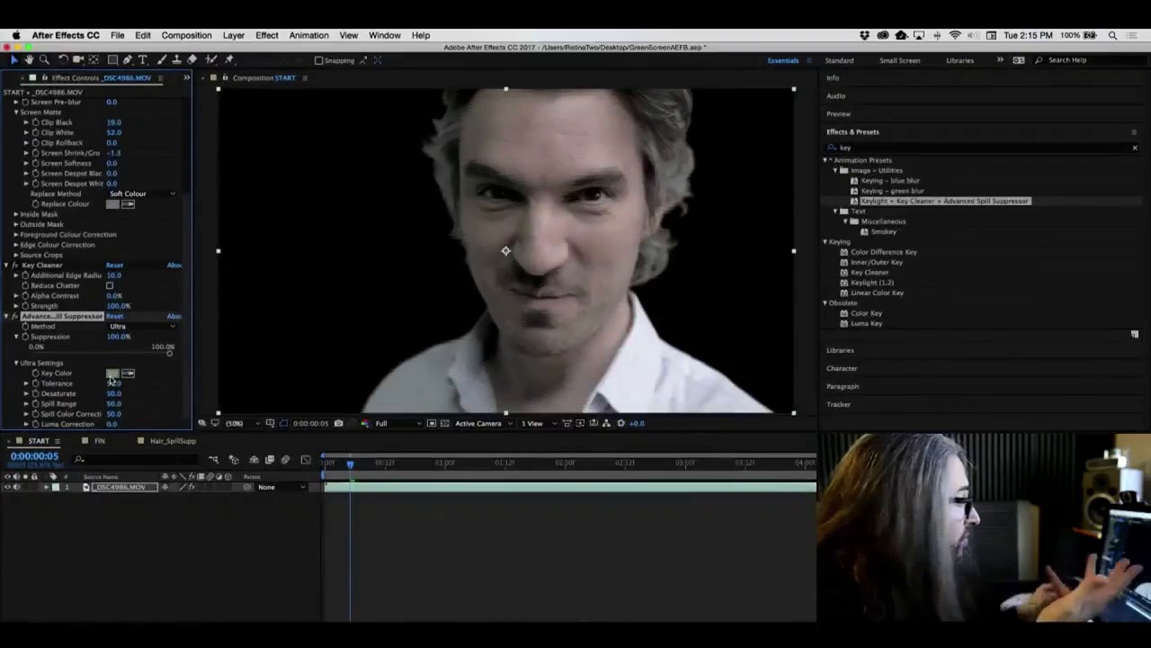
click(126, 325)
click(122, 330)
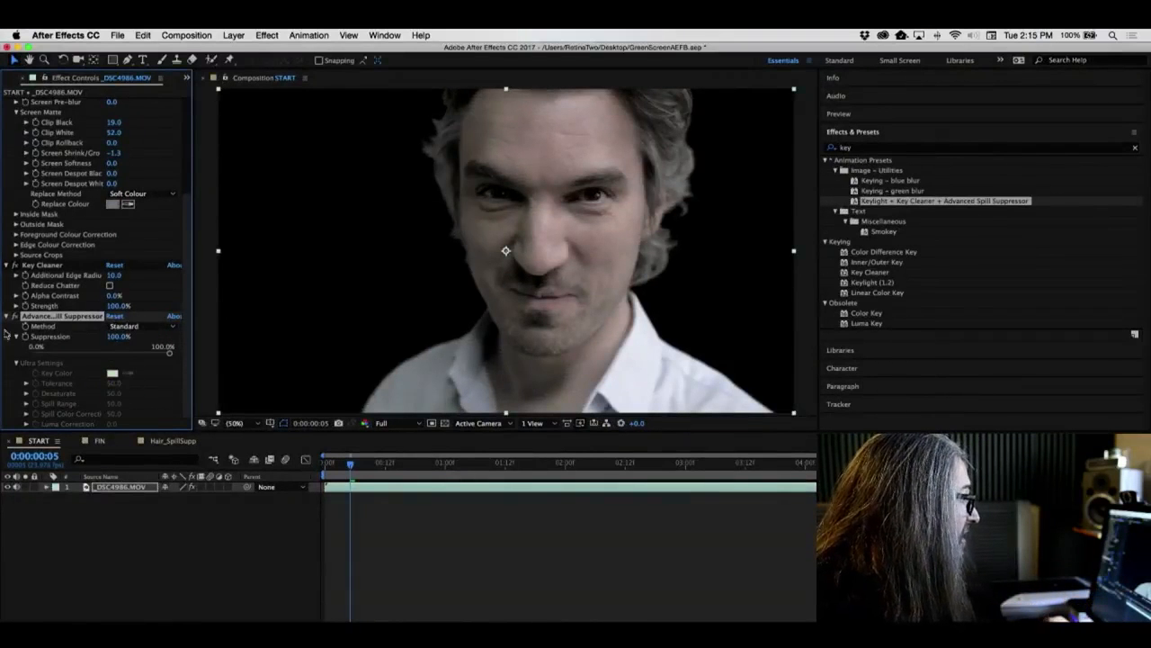
- Toggle the spill suppressor off and on, then scrub and play through the clip to review the key
click(15, 316)
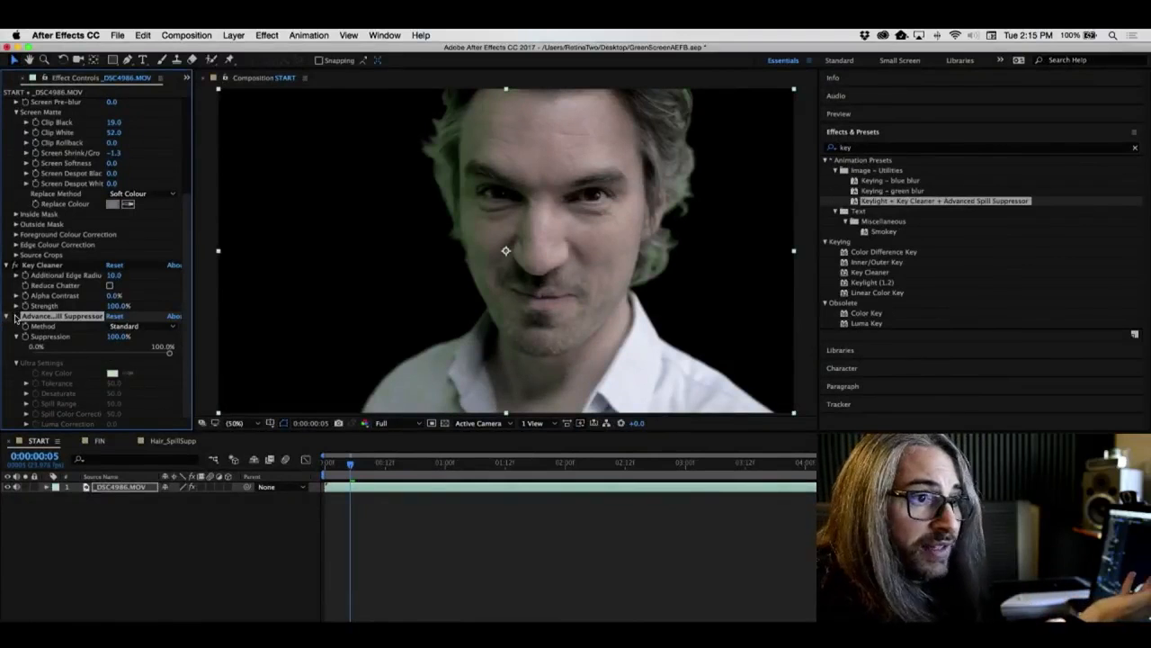
click(15, 316)
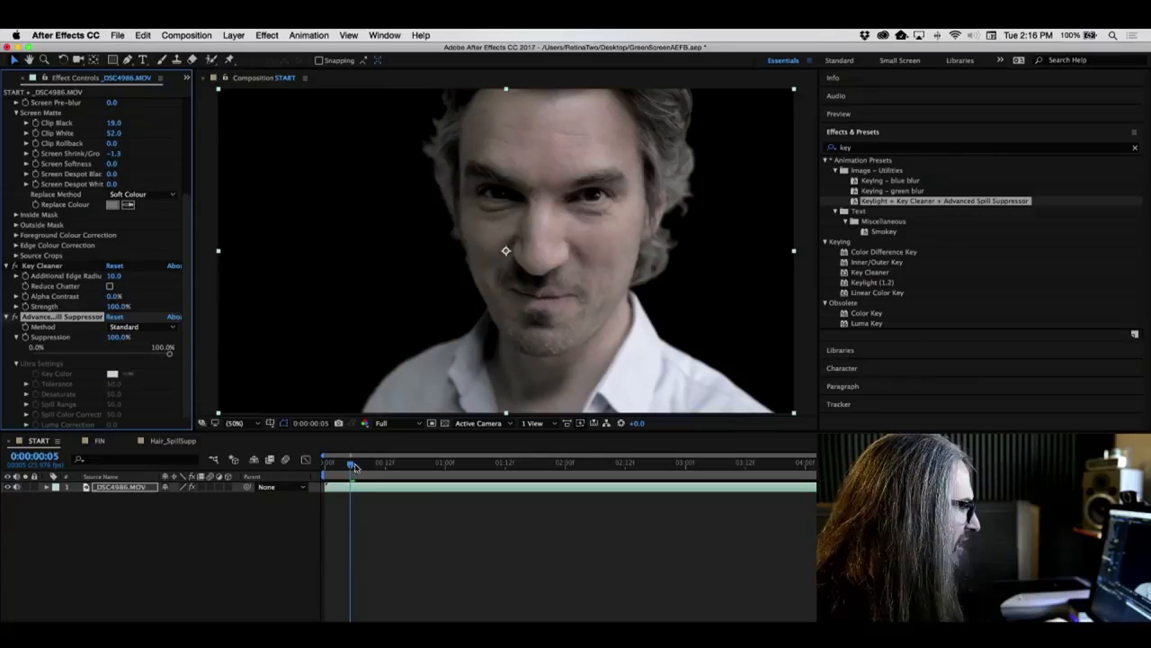
drag(360, 467, 668, 469)
key(space)
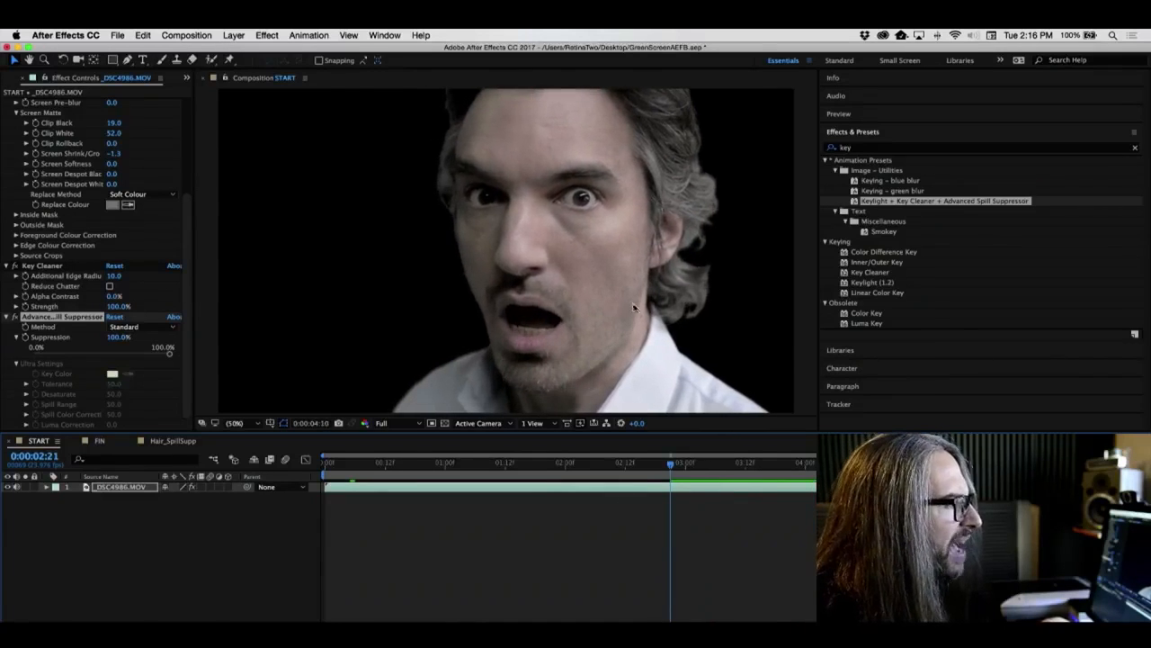
key(space)
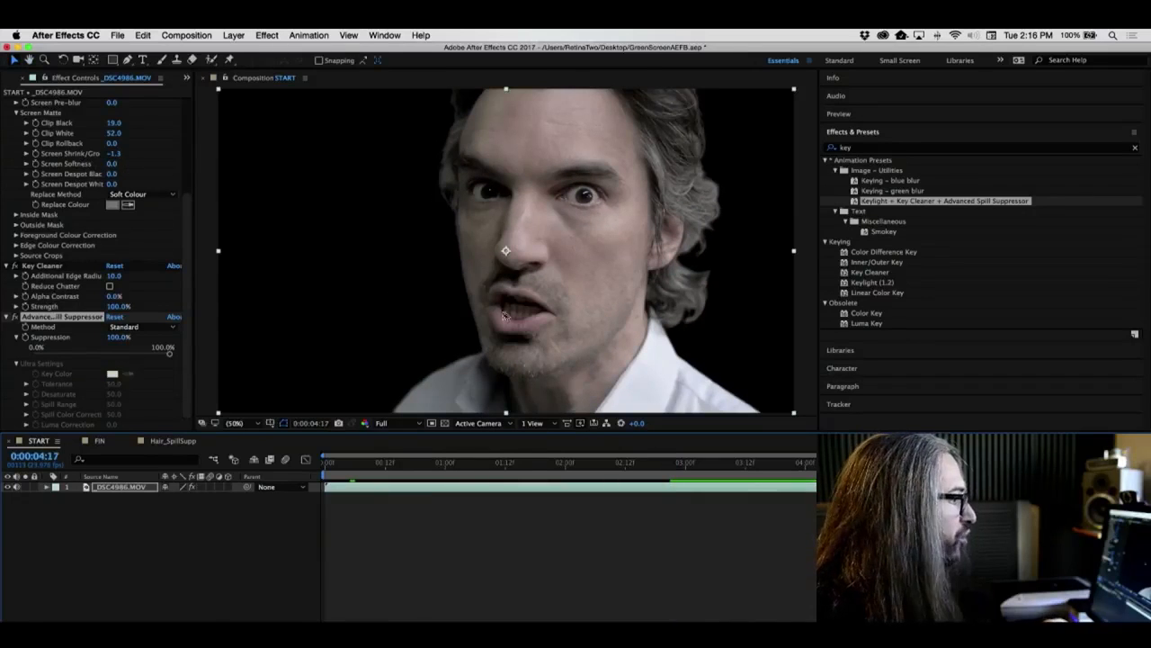
- Set Screen Shrink/Grow to -2.8 and enable Reduce Chatter in the Key Cleaner
drag(113, 154, 109, 154)
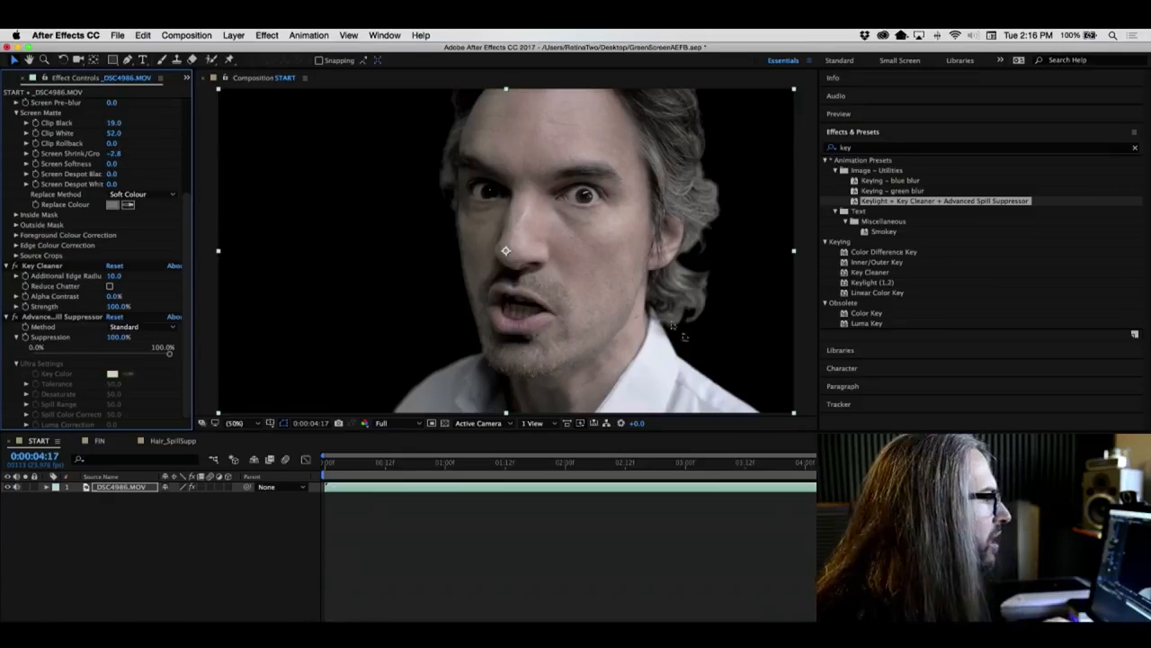
drag(866, 477, 815, 478)
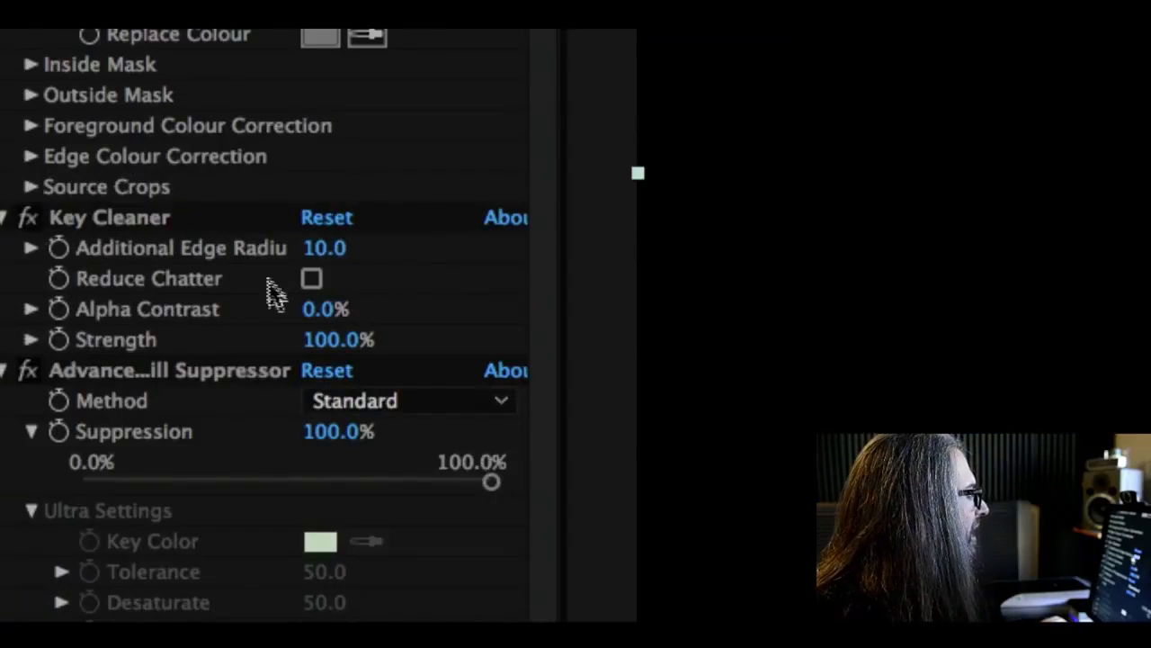
click(312, 279)
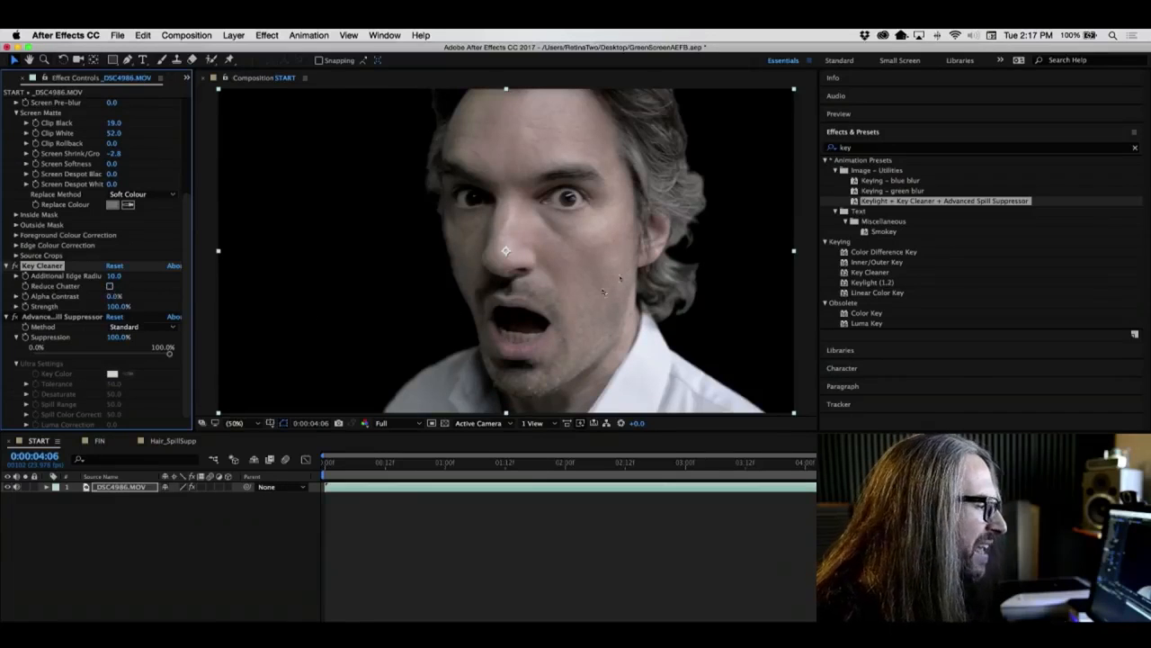
click(109, 286)
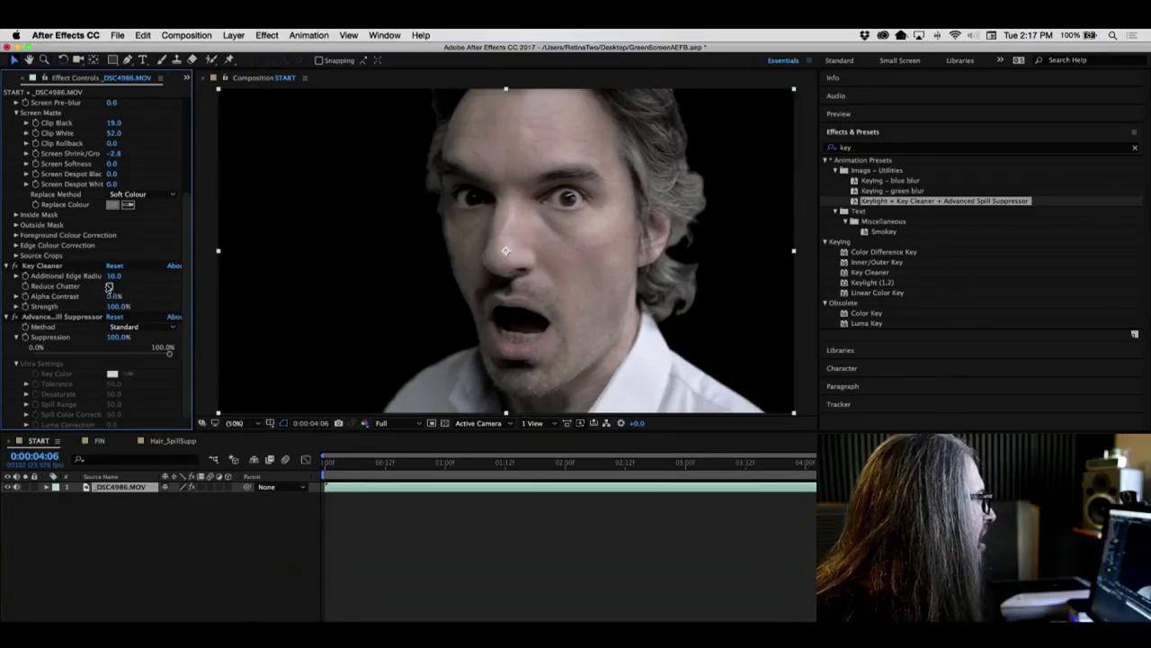
click(109, 286)
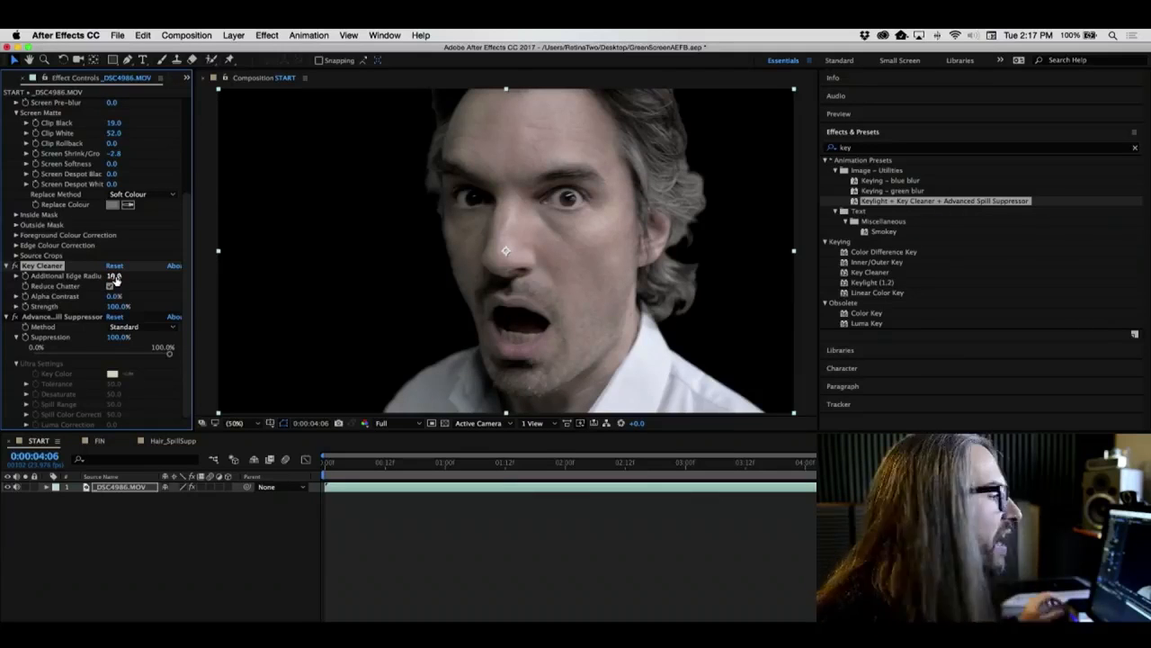
- Open the FIN composition, play it, and inspect the effects on its footage layer
click(100, 441)
key(space)
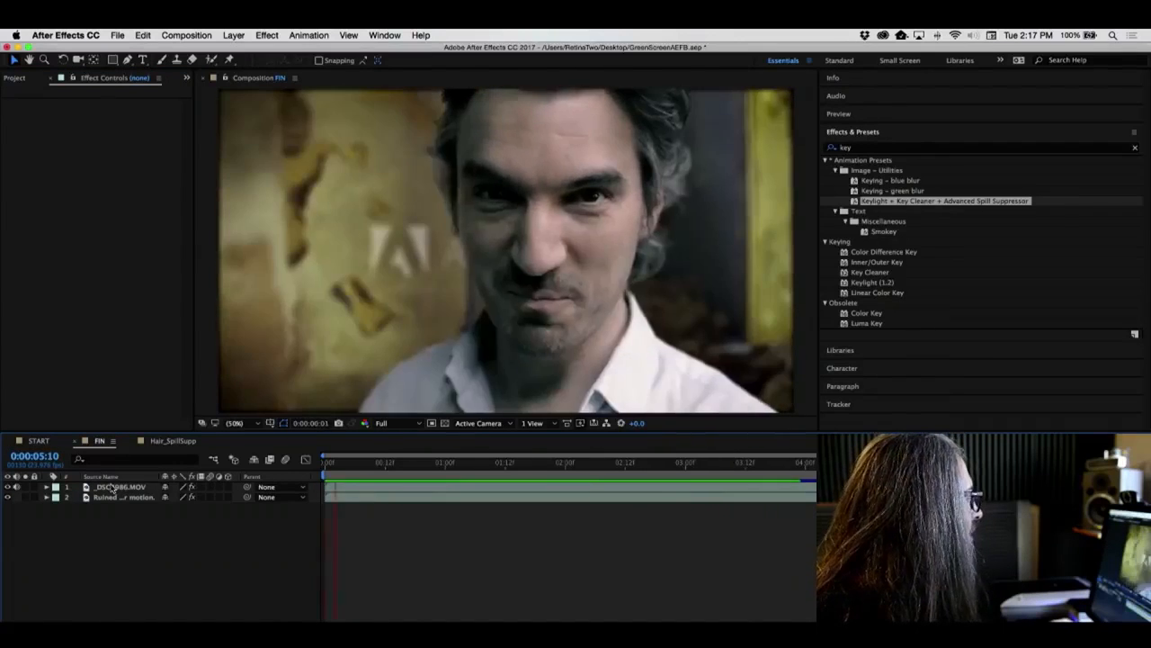
click(113, 488)
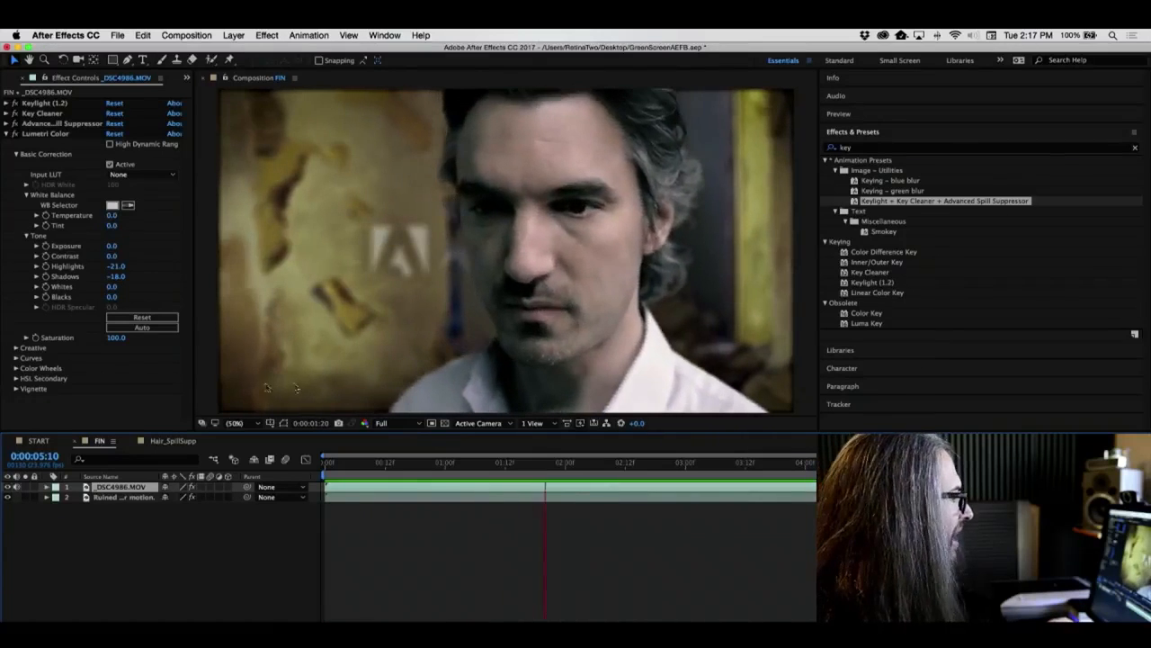
click(15, 134)
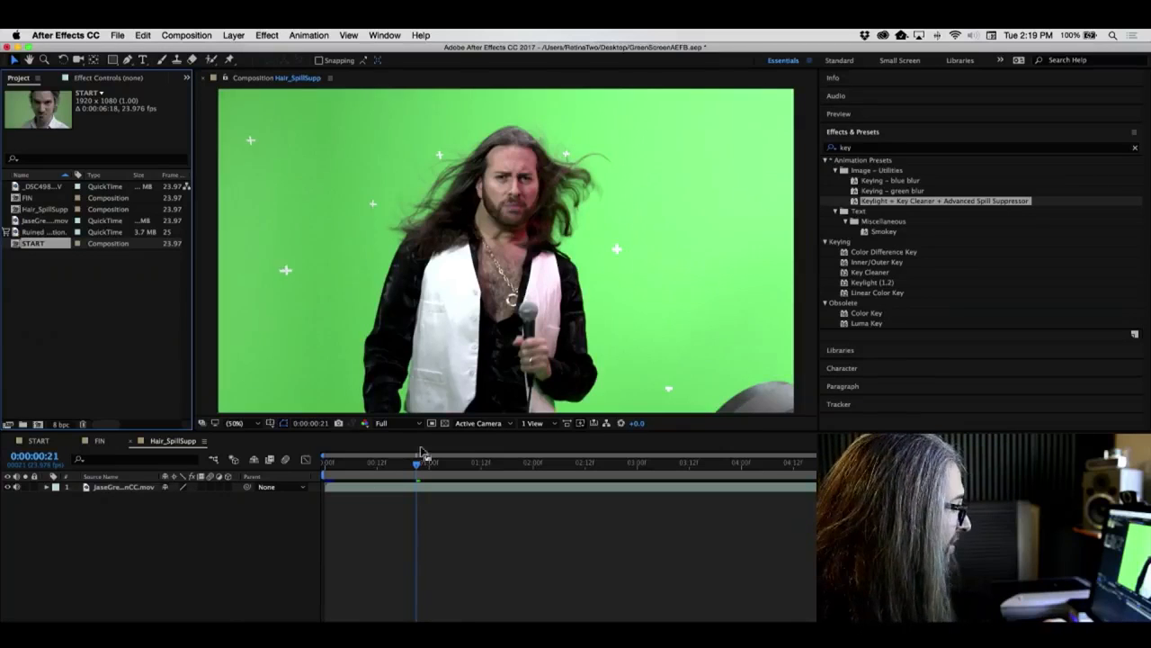
- Apply the Keylight + Key Cleaner + Advanced Spill Suppressor preset to the Hair_SpillSupp footage and sample the green screen as Screen Colour
drag(418, 466, 525, 471)
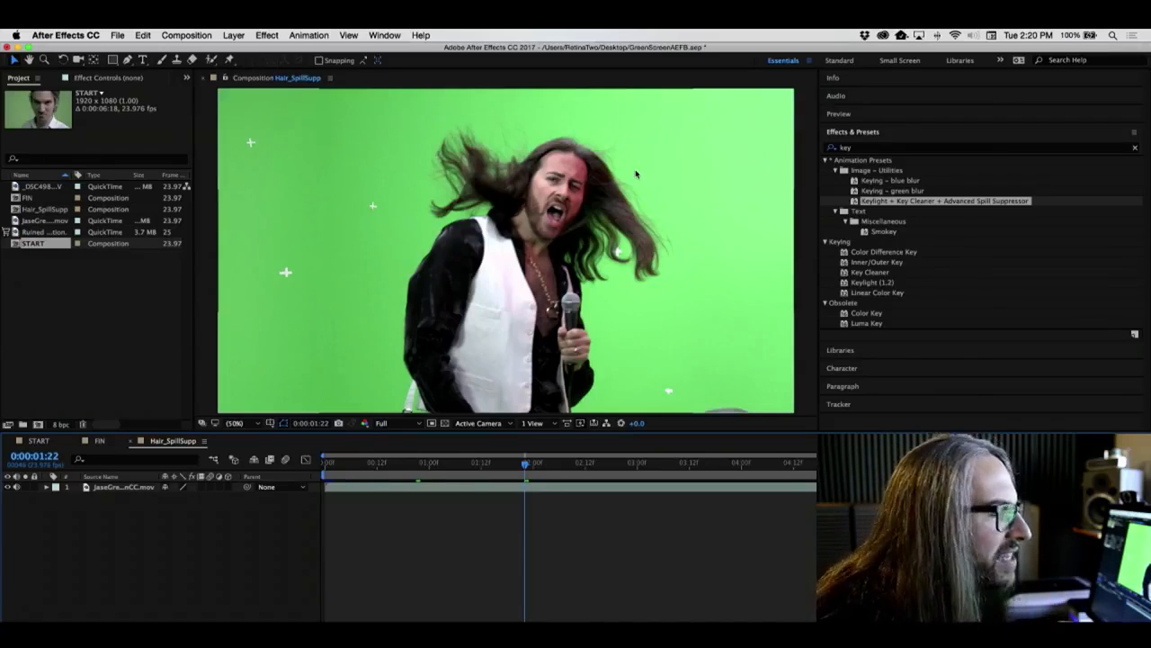
drag(528, 465, 416, 466)
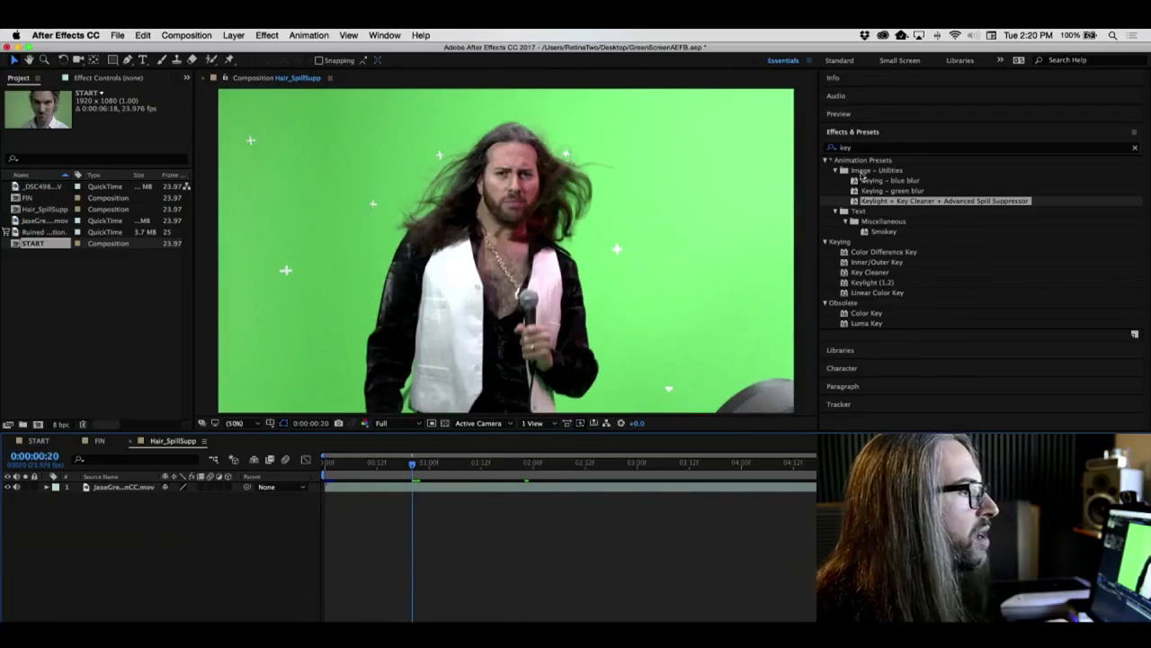
drag(855, 204, 472, 213)
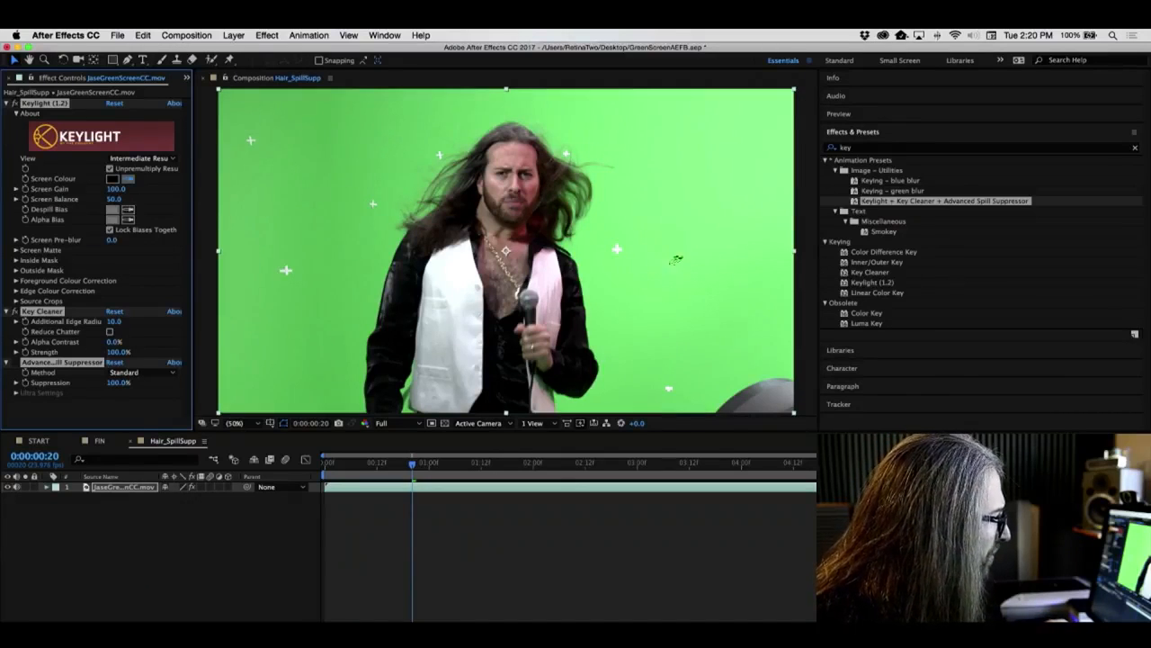
click(704, 338)
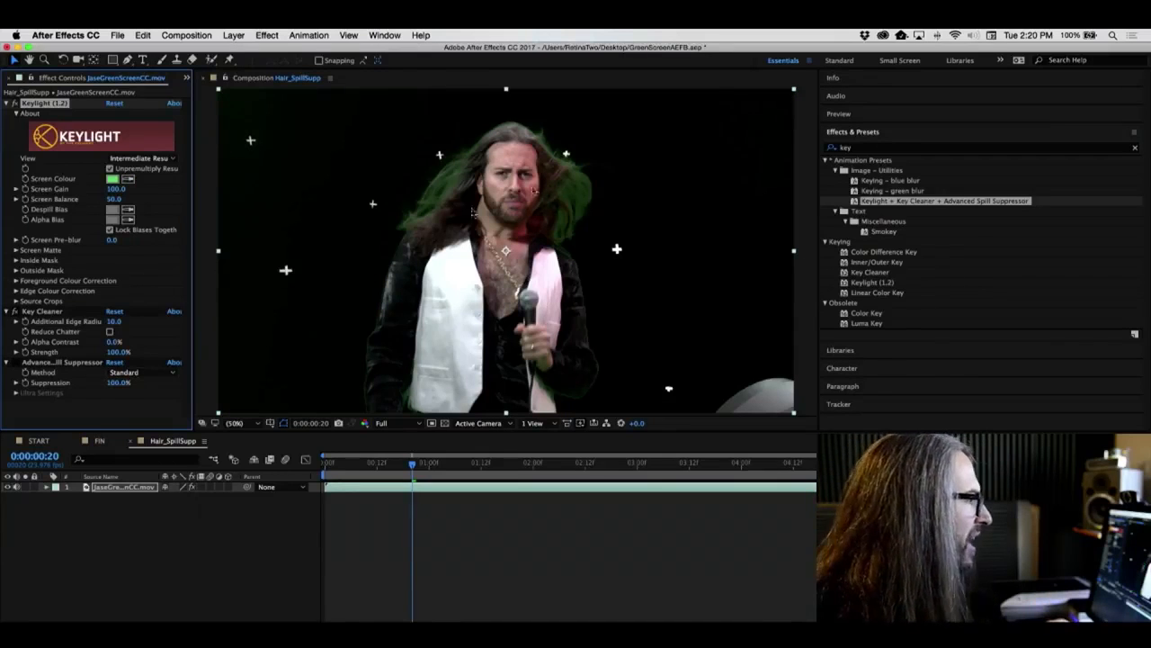
- Zoom the viewer to 100% and toggle the Key Cleaner and Advanced Spill Suppressor effects to compare the hair spill
click(257, 426)
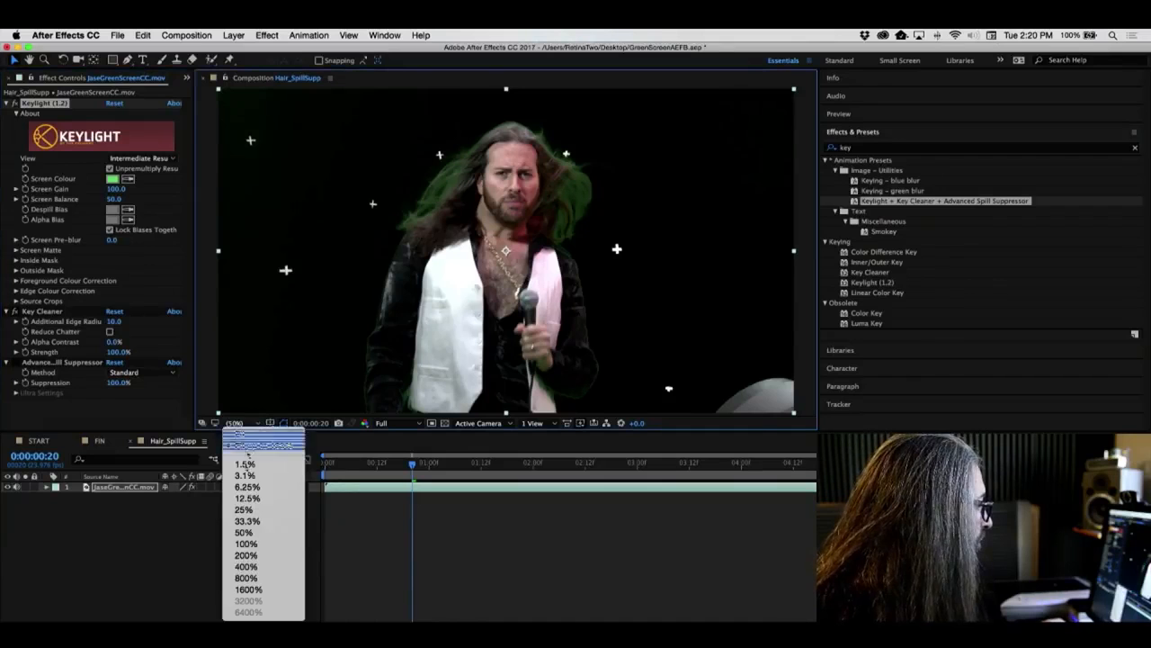
click(281, 544)
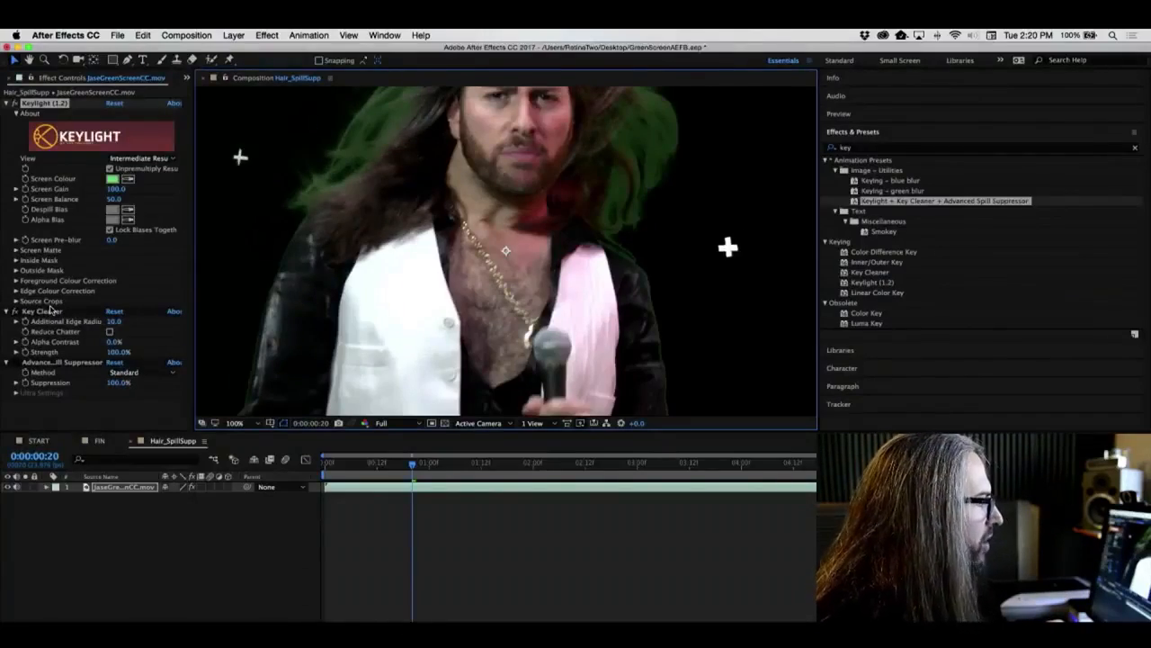
click(15, 312)
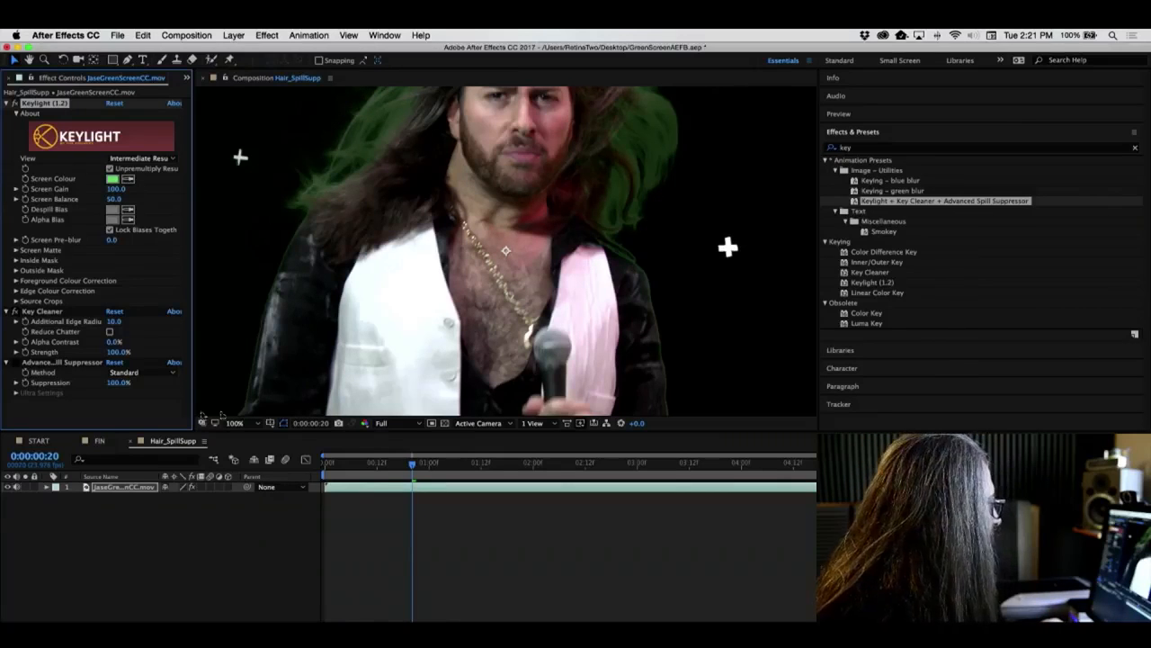
click(15, 362)
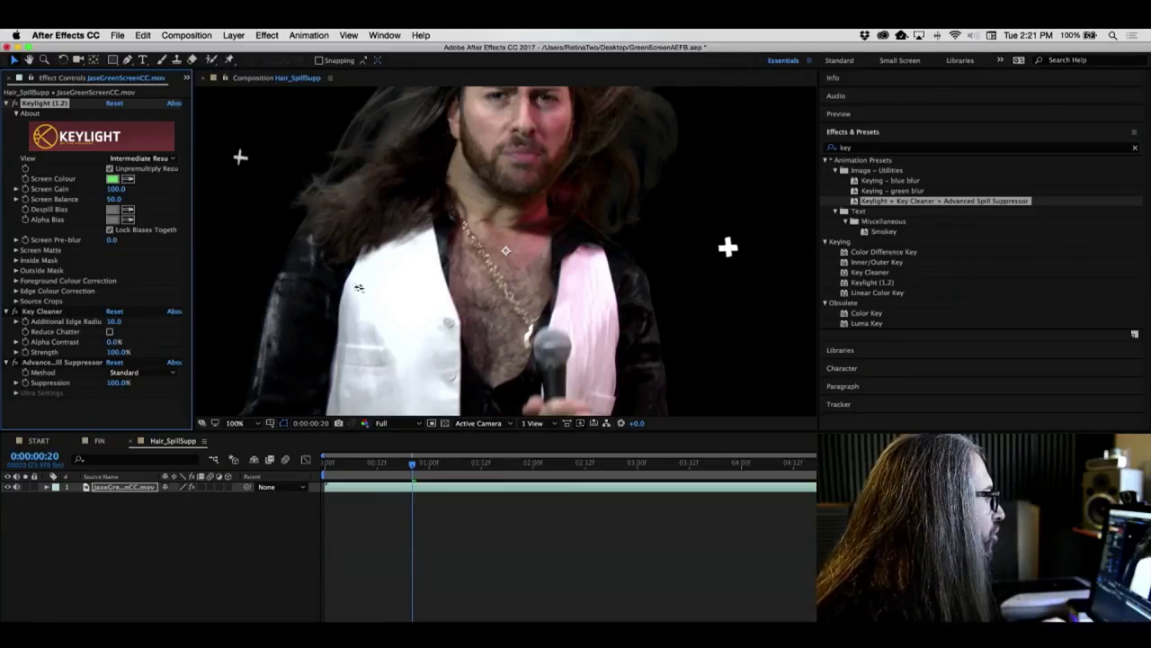
- Switch the Keylight view to Screen Matte and set the Screen Matte's Clip Black to 10 and Clip White to 89
click(124, 159)
click(146, 217)
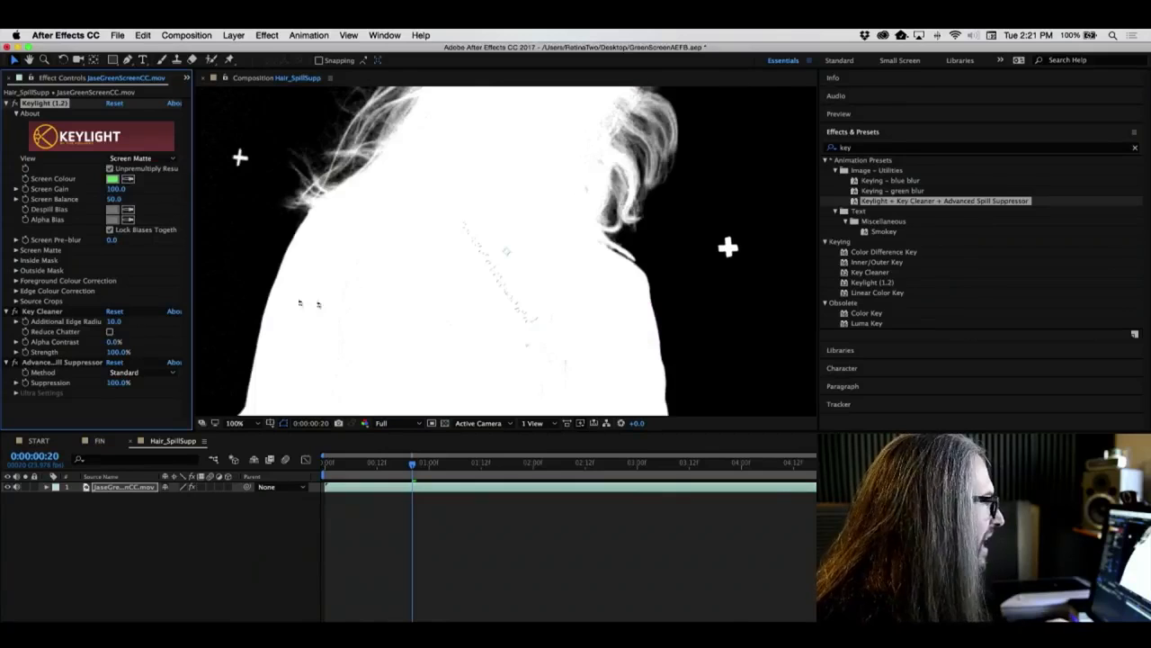
click(16, 249)
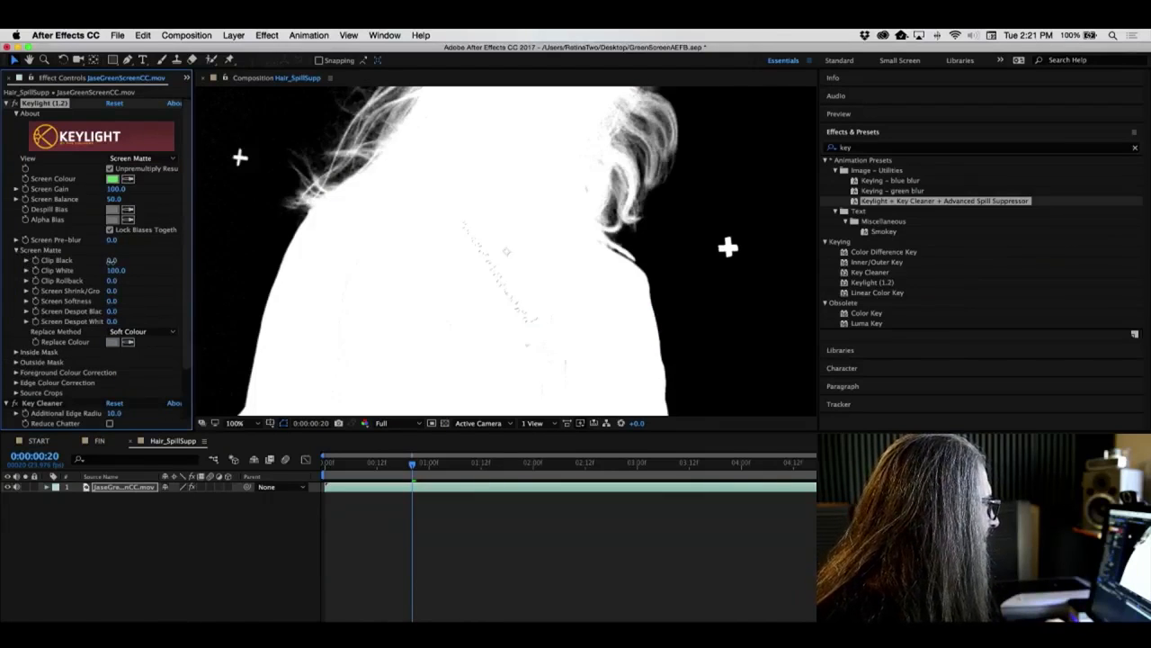
drag(111, 261, 116, 261)
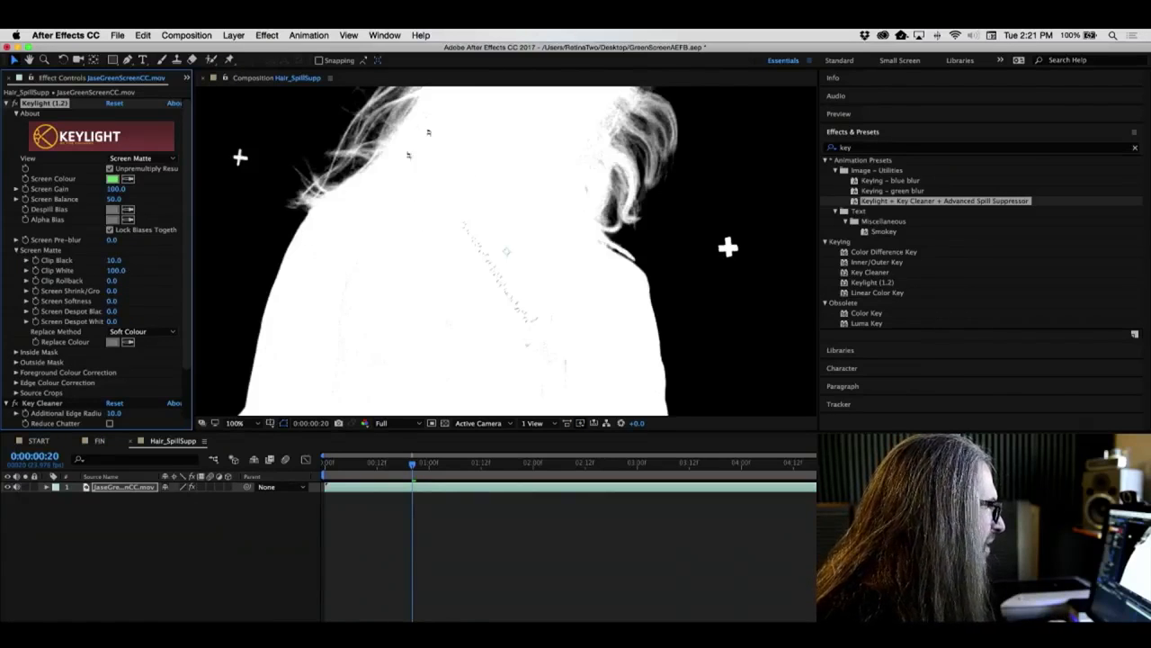
drag(108, 270, 103, 272)
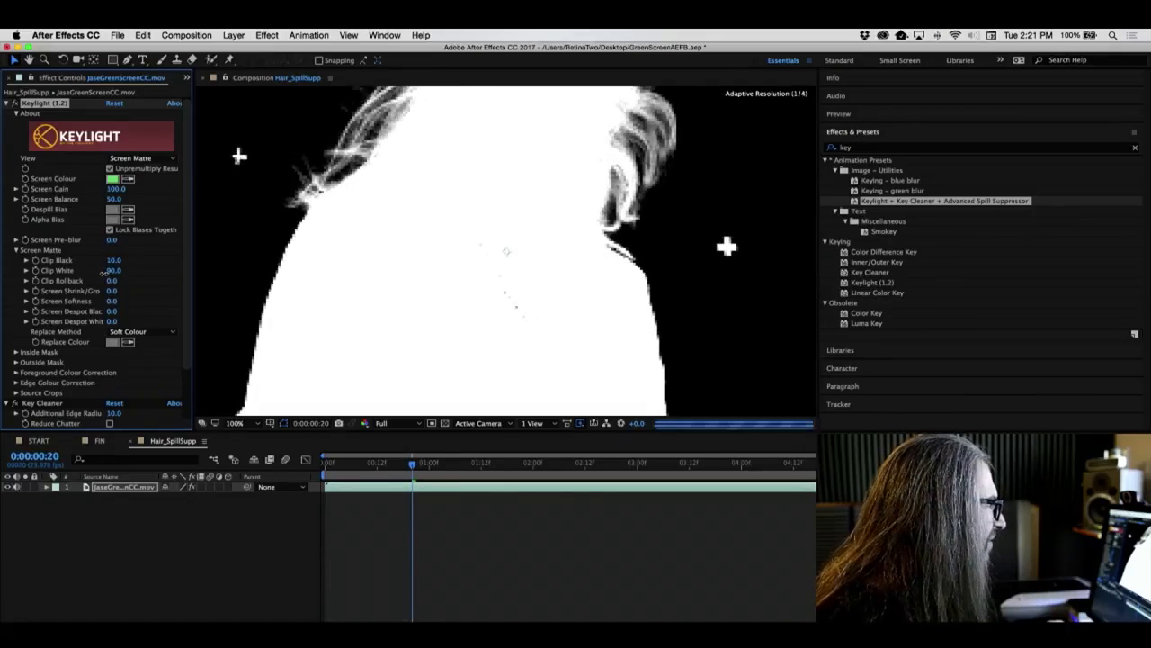
- Return the Keylight view to Intermediate Result and zoom the viewer to Fit up to 100%
scroll(106, 275, down, 1)
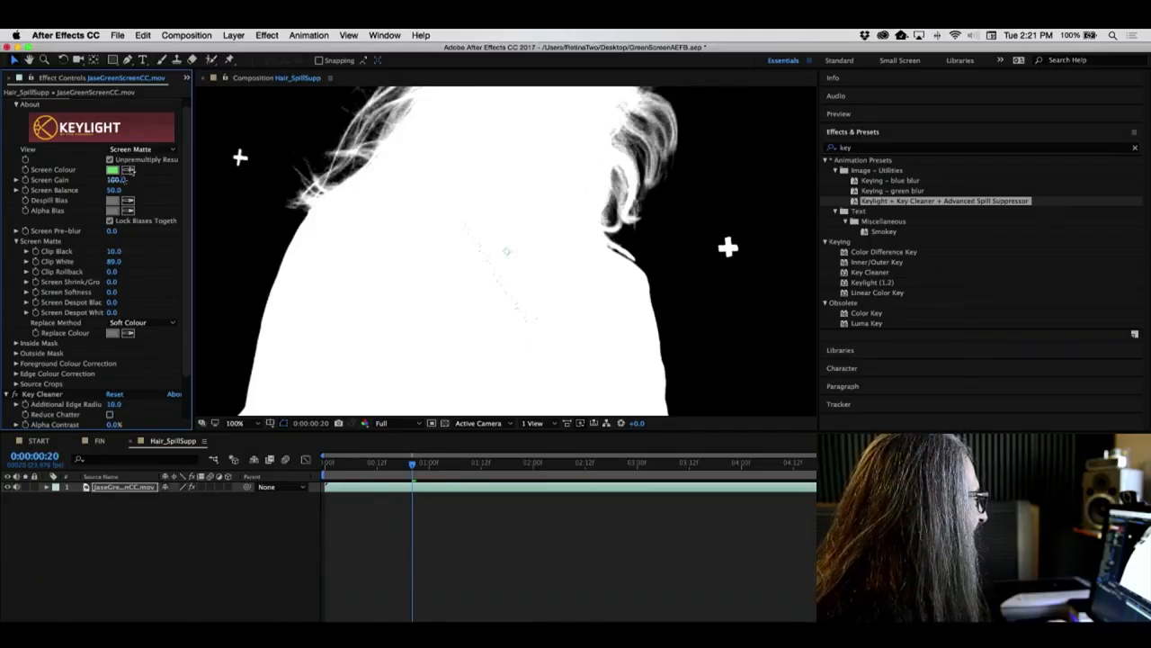
click(140, 151)
click(157, 264)
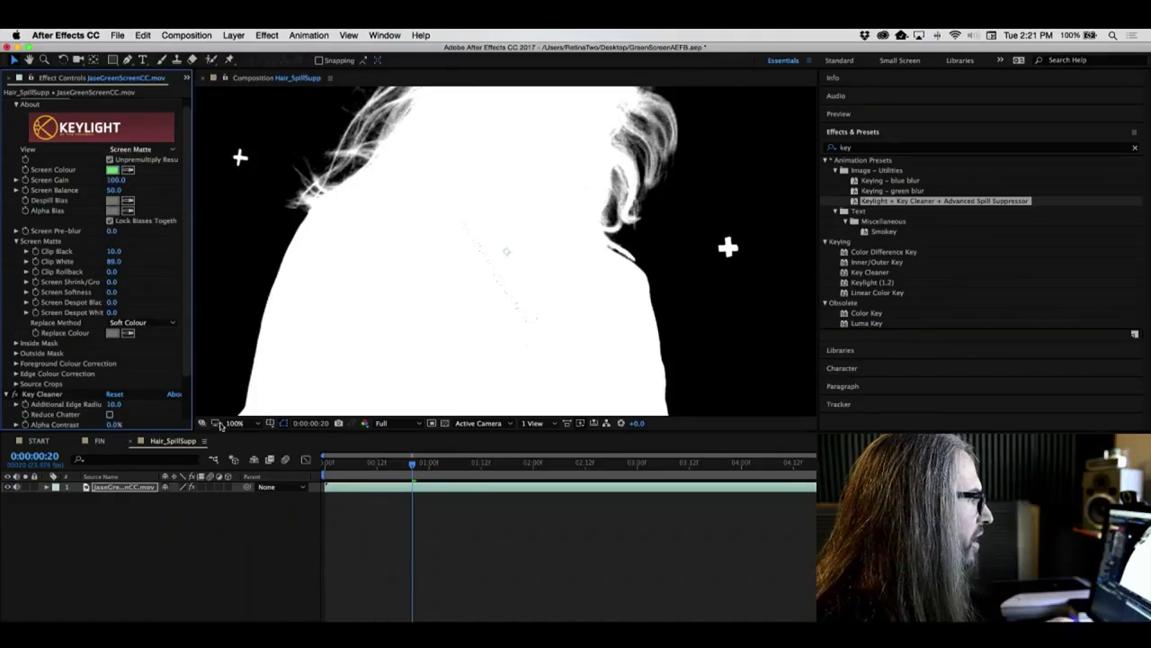
click(259, 426)
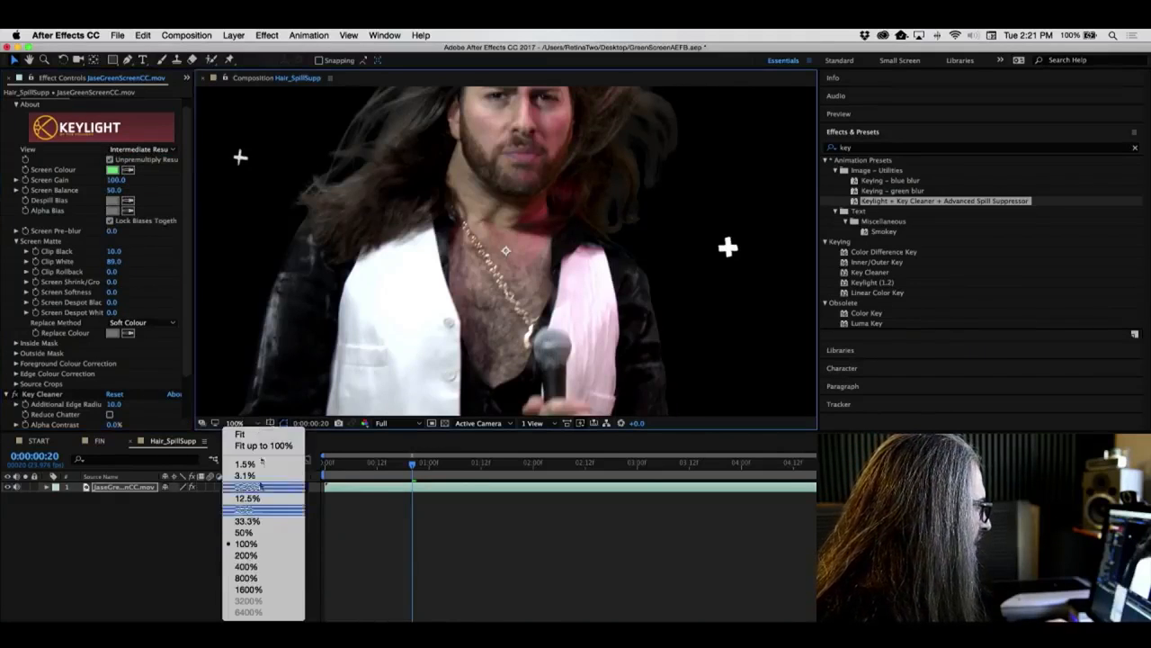
click(258, 441)
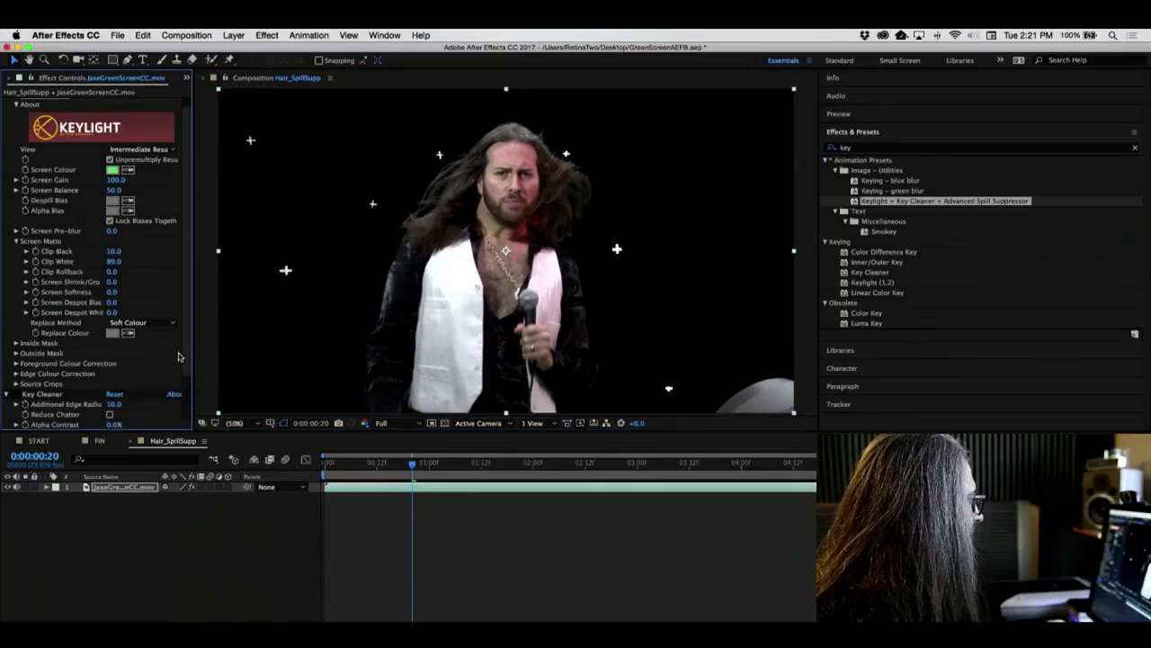
- Toggle the Advanced Spill Suppressor off and on to compare the hair spill
scroll(99, 378, down, 3)
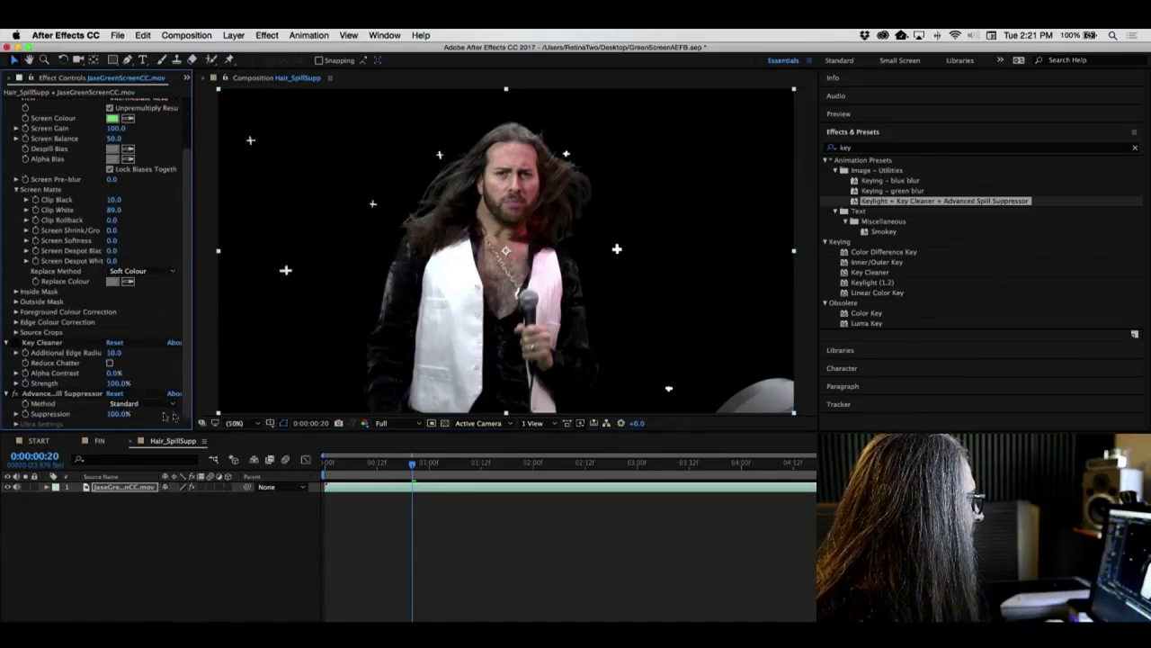
click(16, 394)
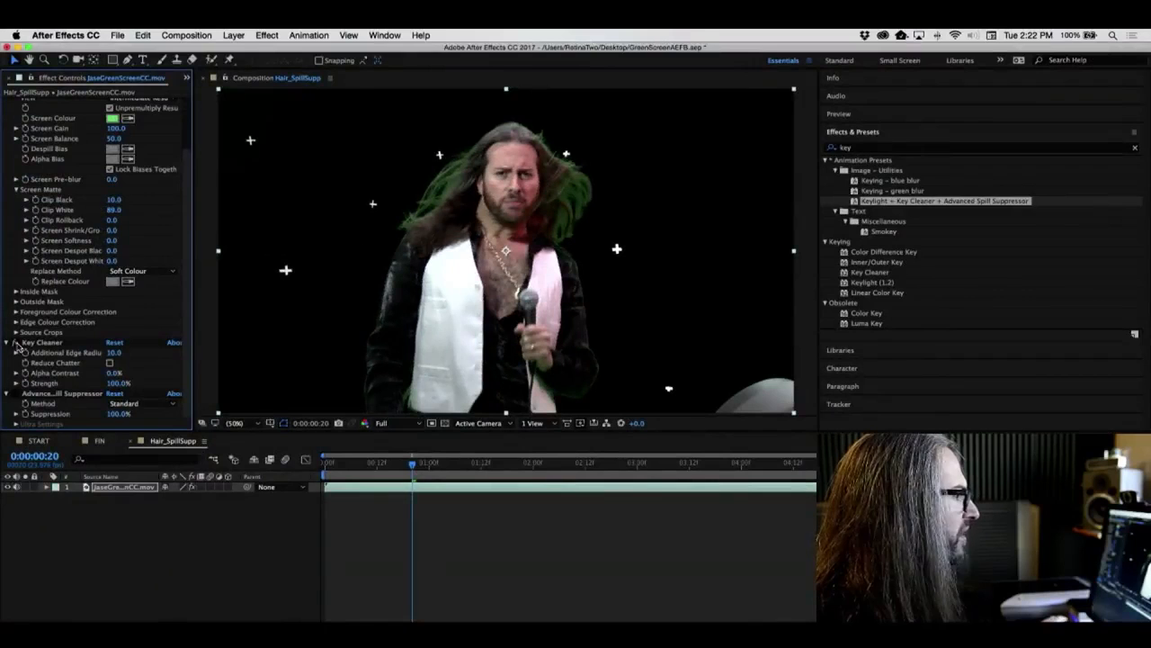
click(15, 393)
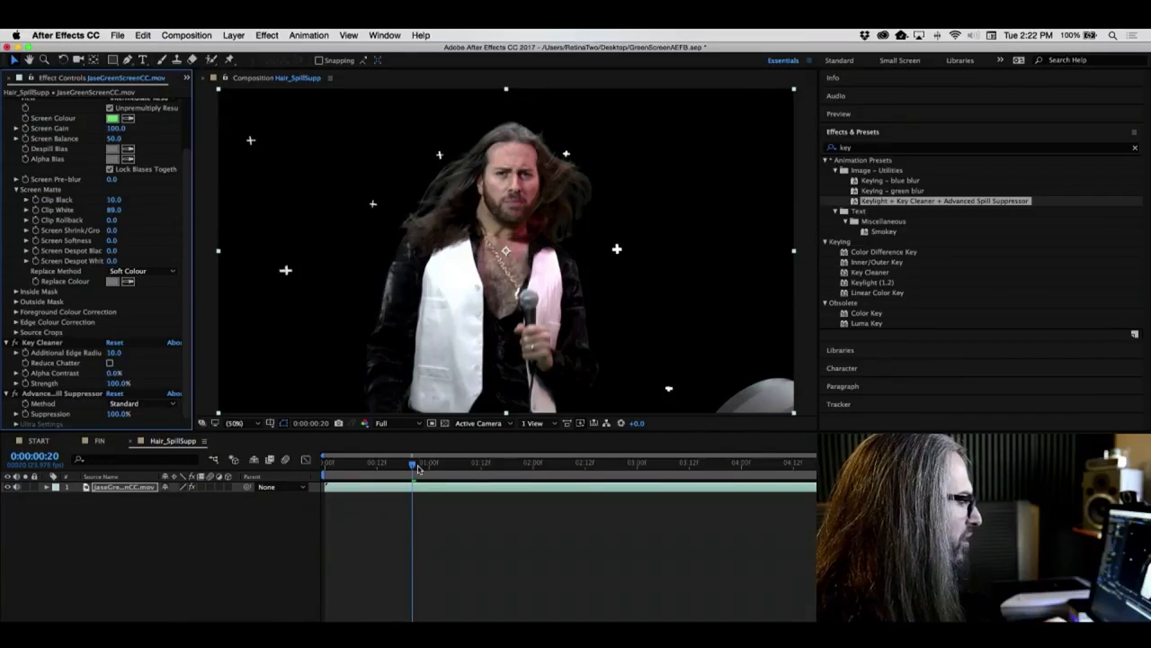
- Scrub and play through the clip to review the refined key
mouse_move(411, 466)
mouse_down()
mouse_move(464, 466)
mouse_move(402, 470)
mouse_up()
key(space)
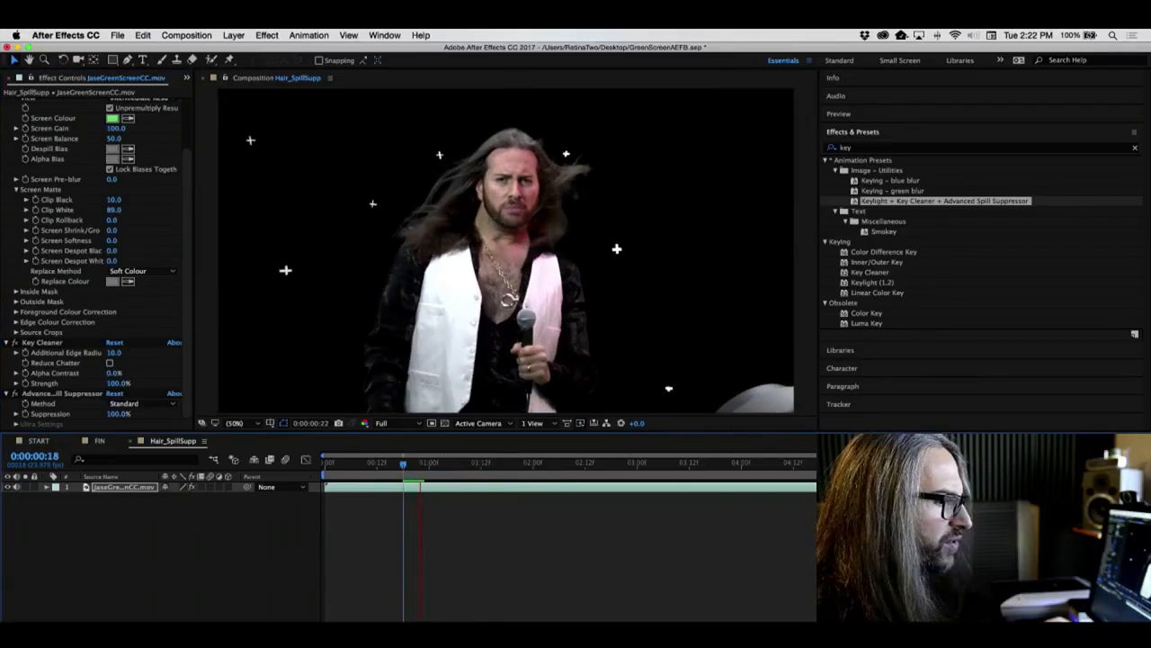
drag(403, 468, 632, 475)
key(space)
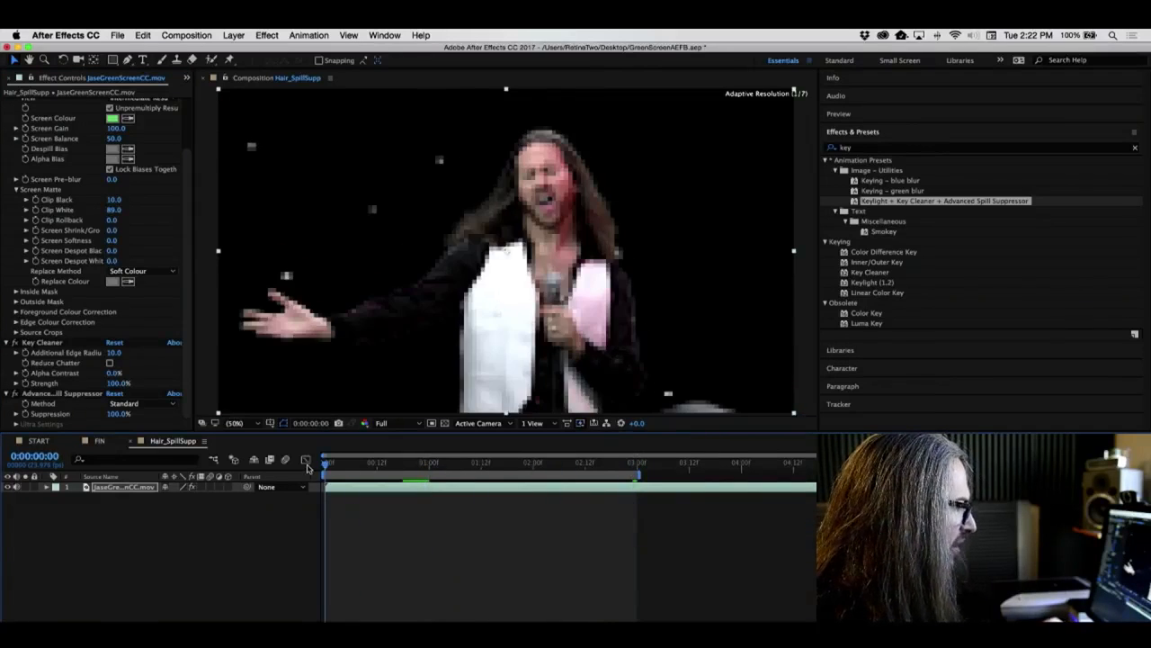
key(space)
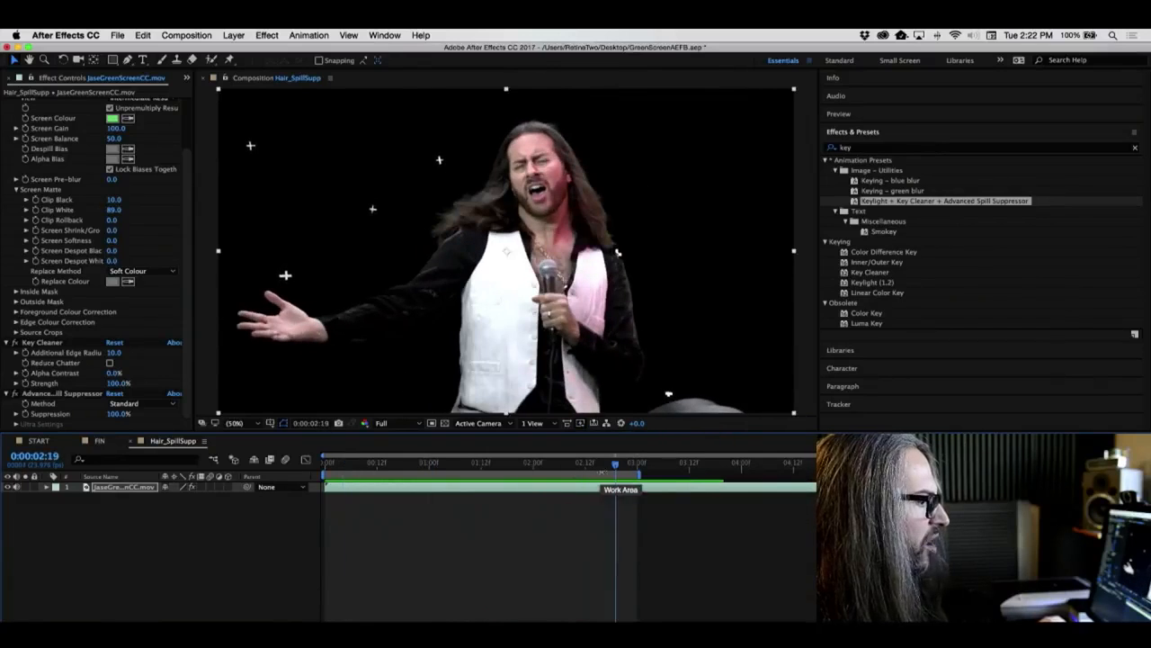
drag(616, 466, 324, 486)
key(space)
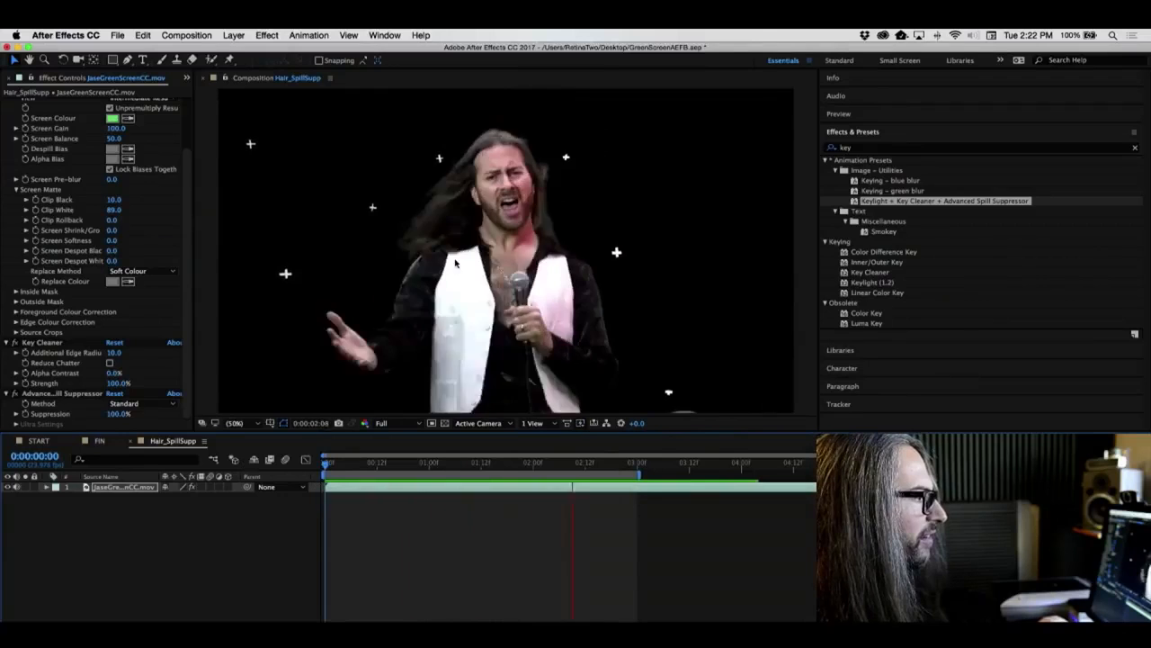
key(space)
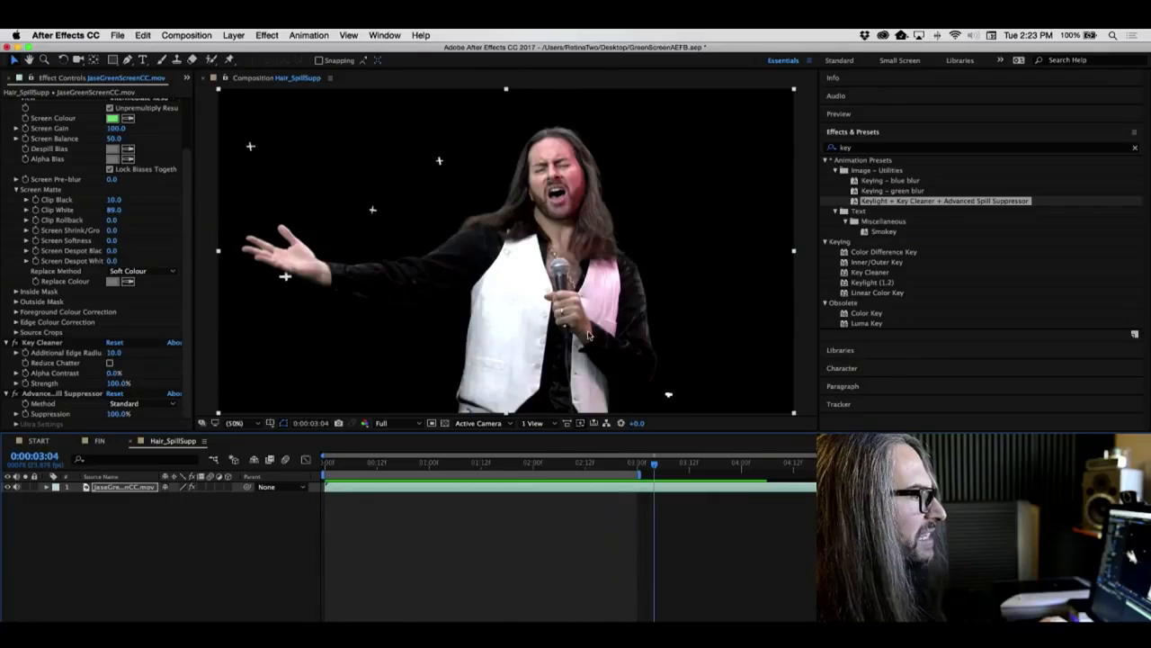
key(space)
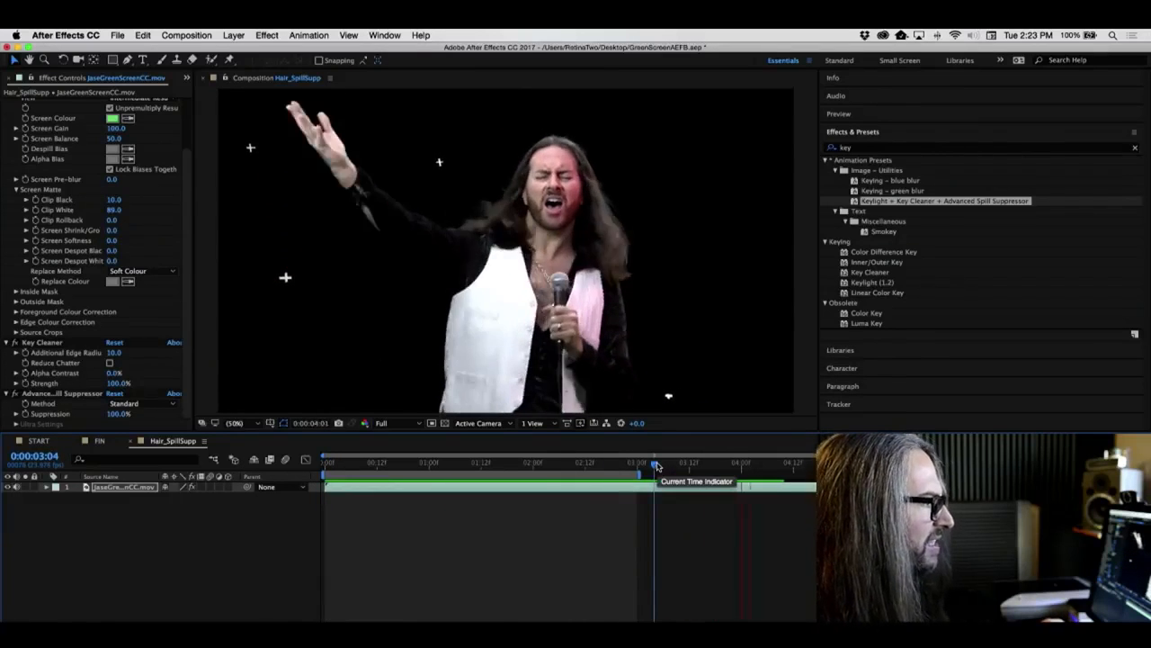